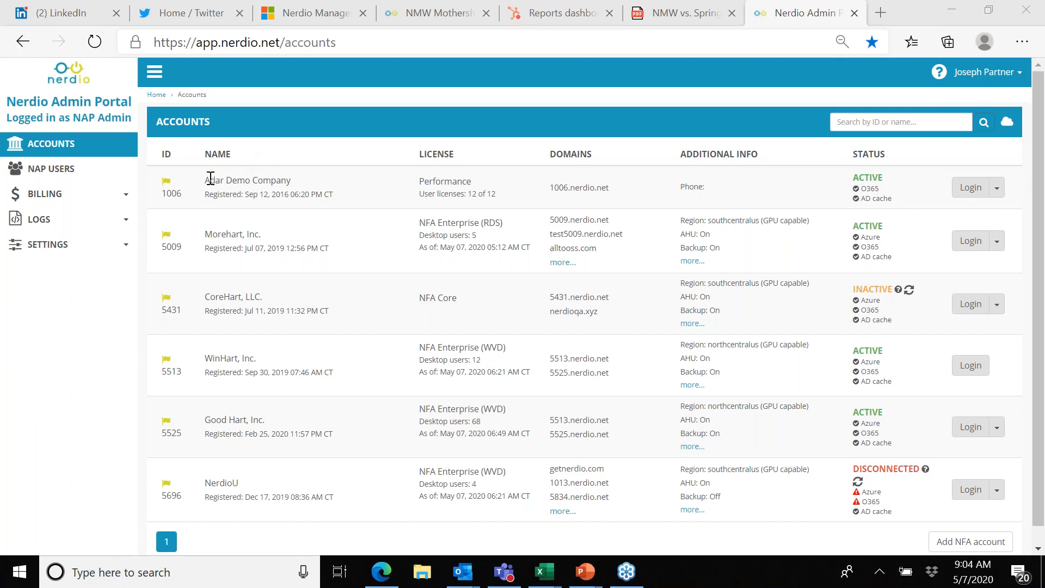
pyautogui.moveTo(211, 178); pyautogui.dragTo(309, 226)
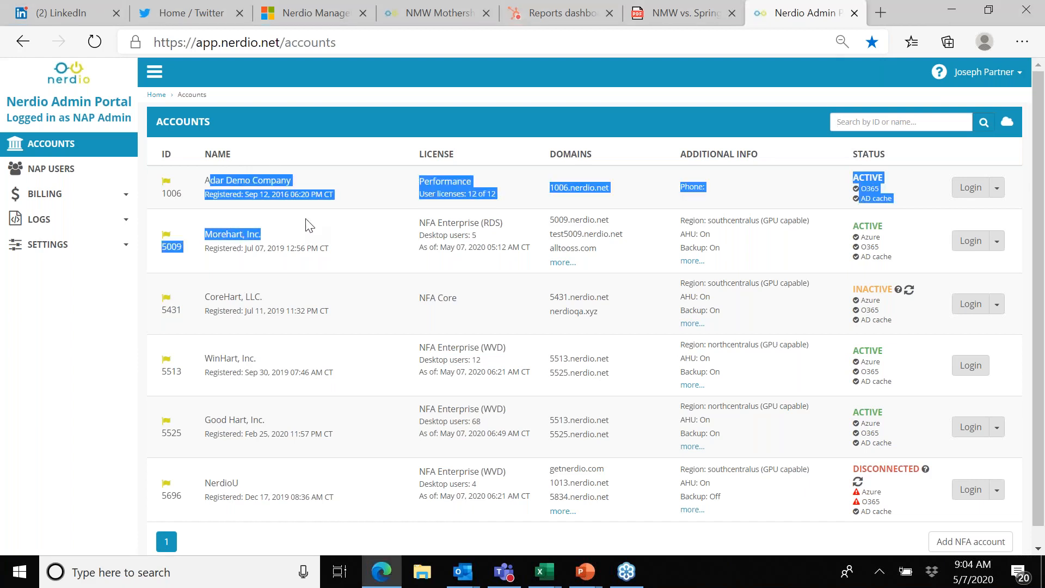
pyautogui.click(337, 305)
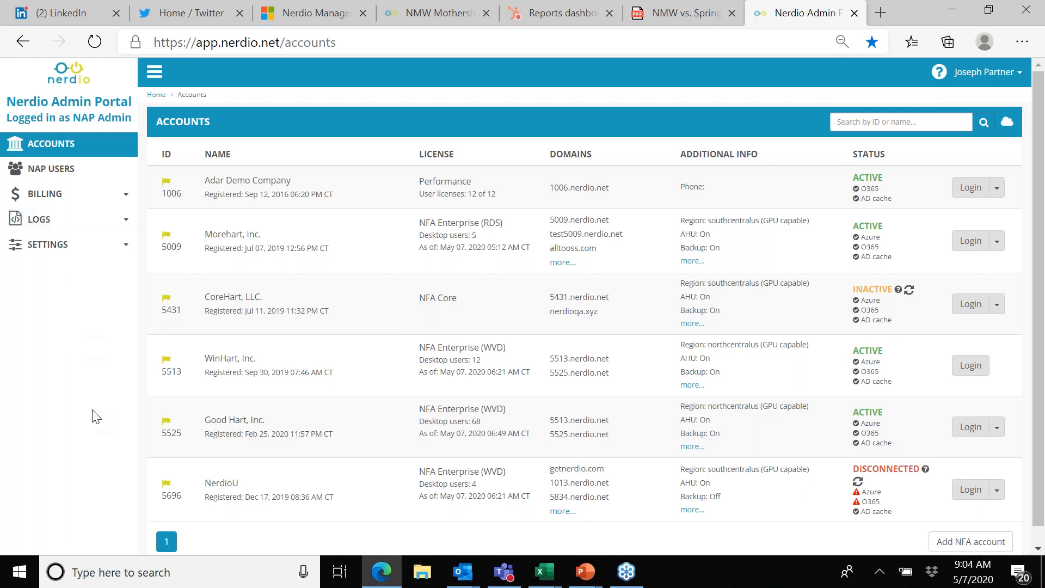
# Step: Open the NFA cost estimator and reset the previously loaded estimate to the defaults
pyautogui.click(57, 196)
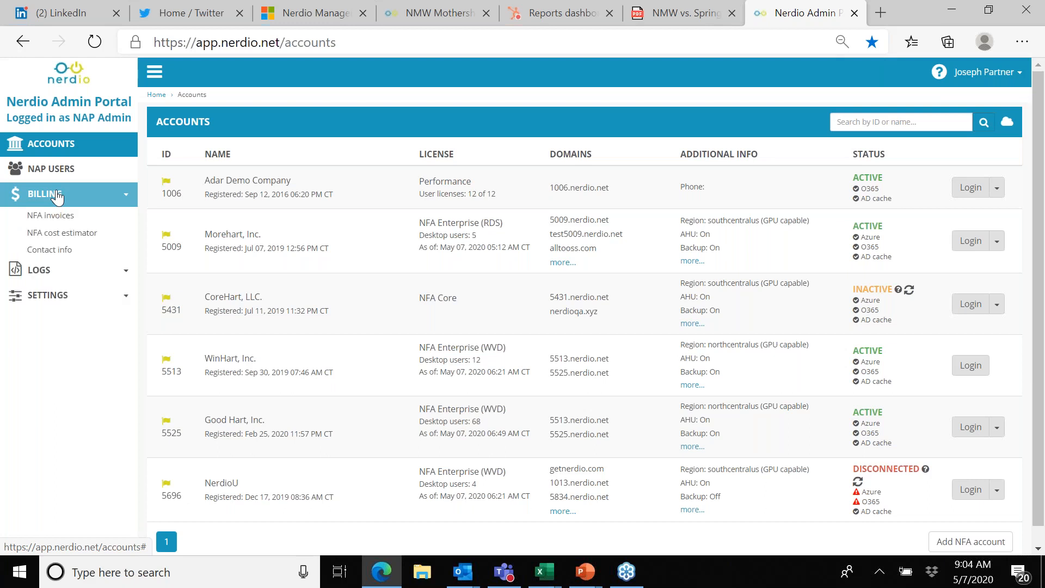
pyautogui.click(62, 233)
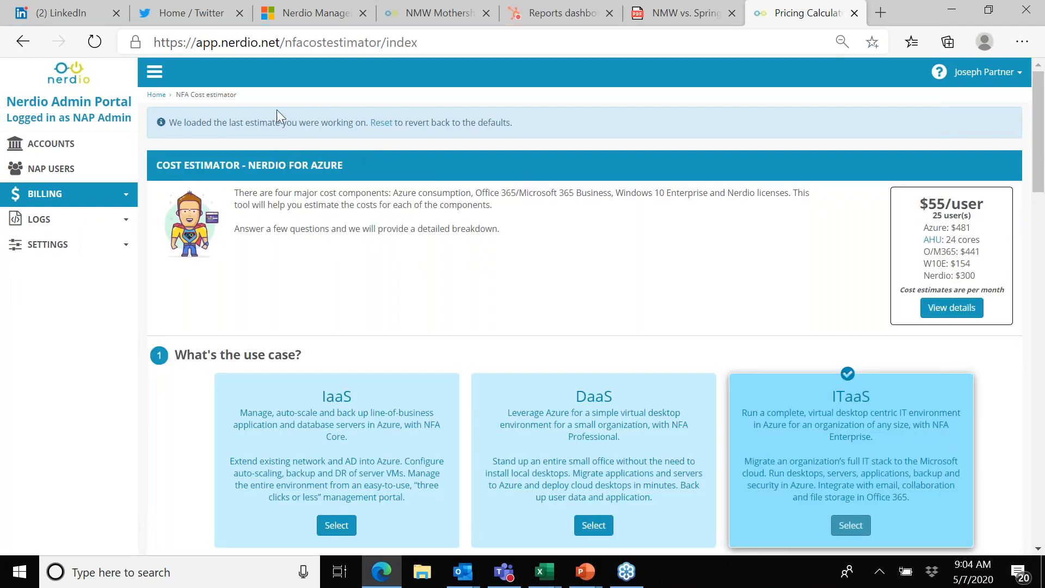
pyautogui.click(378, 123)
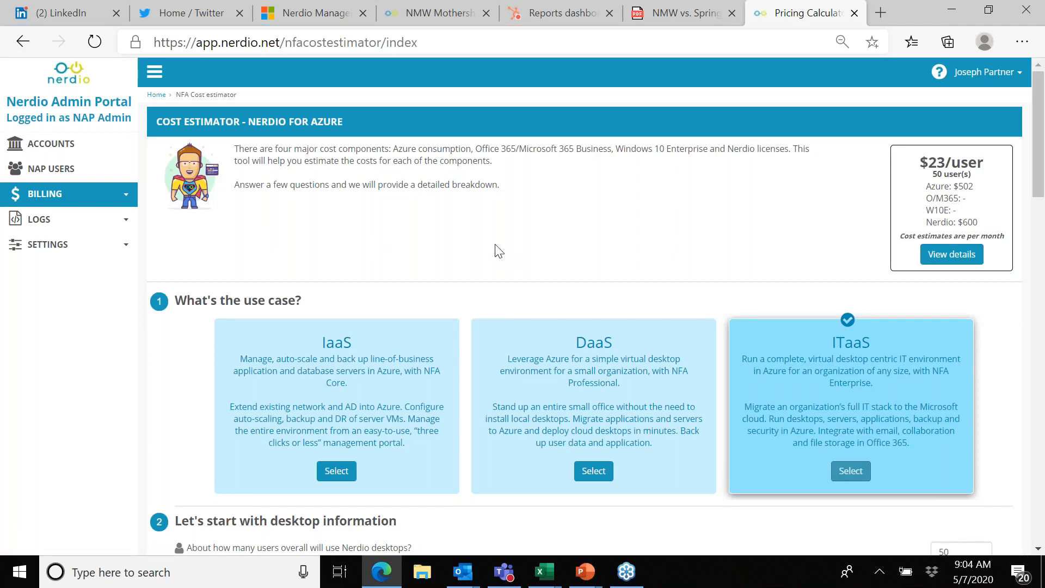
# Step: Set the number of desktop users to 25 and choose Windows Virtual Desktop (WVD) as the desktop experience
pyautogui.scroll(-2, 498, 251)
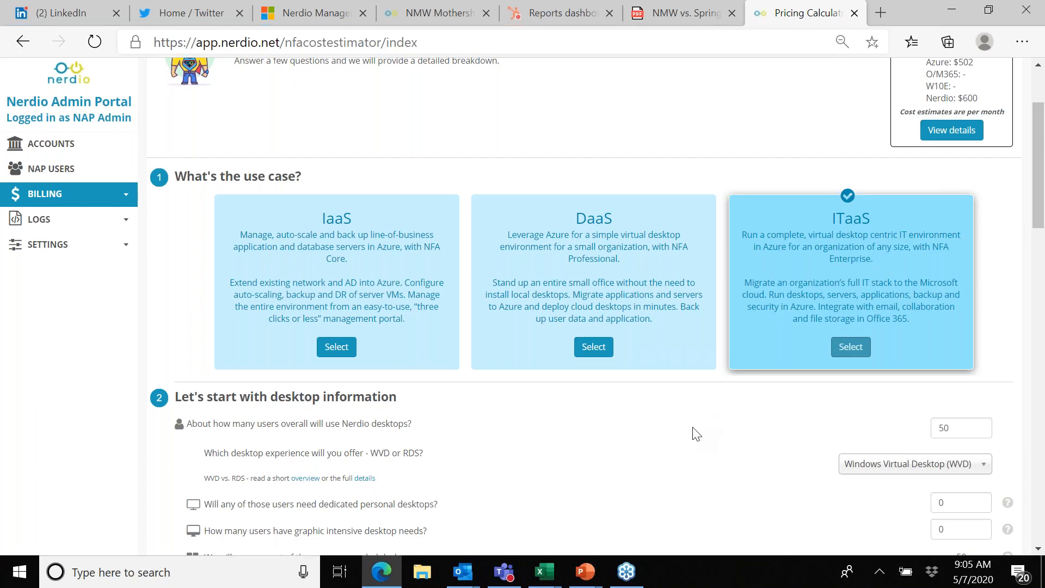
pyautogui.scroll(-3, 694, 433)
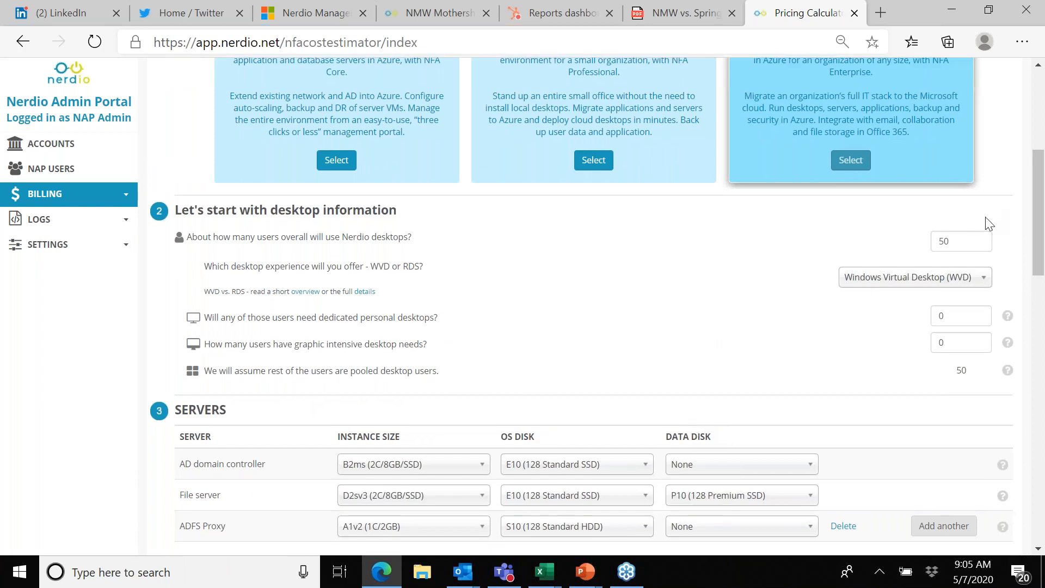
pyautogui.moveTo(957, 244); pyautogui.dragTo(917, 252)
pyautogui.write('25')
pyautogui.click(983, 279)
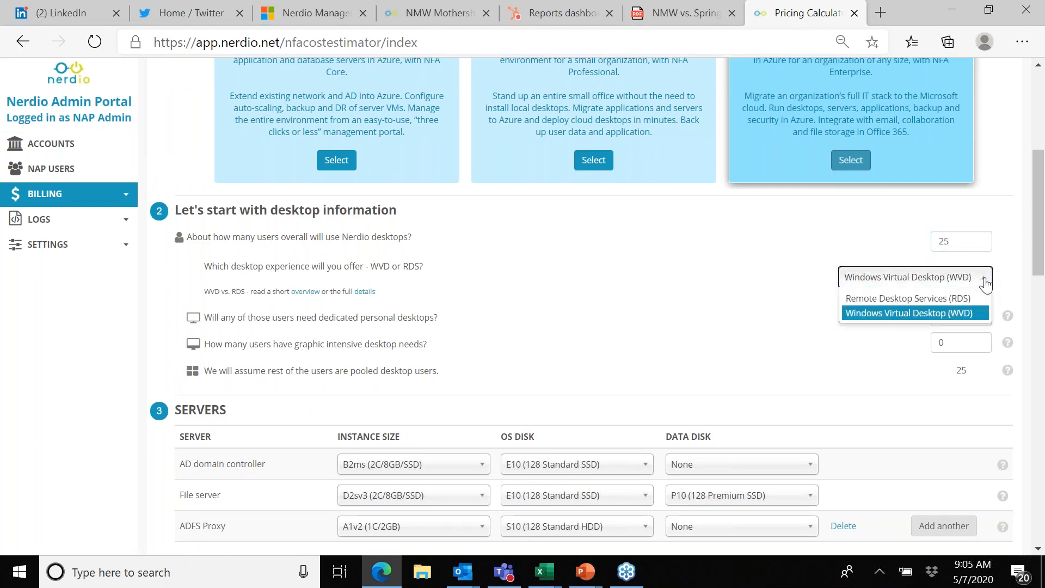
pyautogui.click(934, 314)
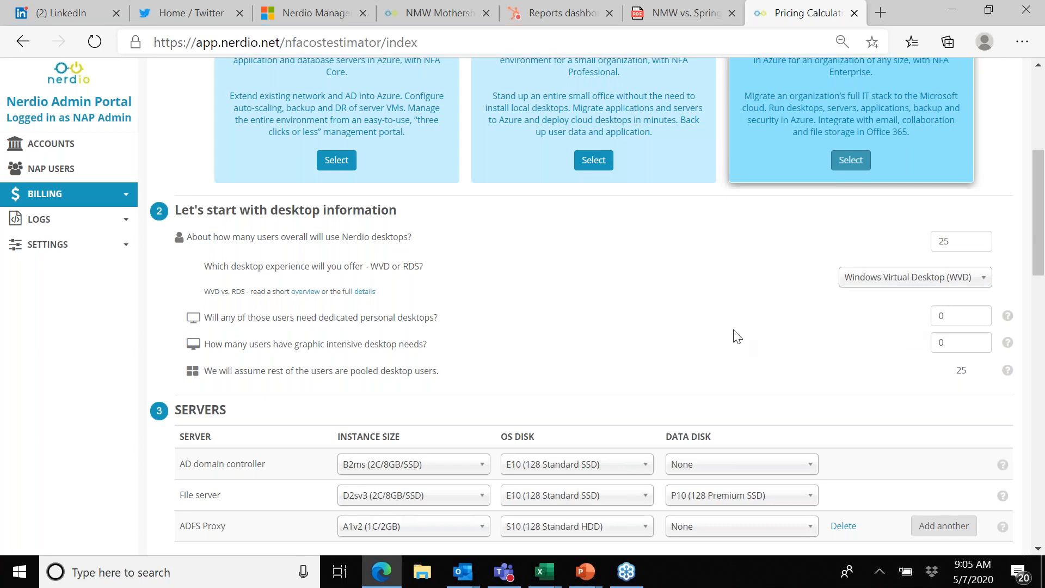
# Step: Add two extra servers to the server list and delete both again
pyautogui.scroll(-2, 730, 338)
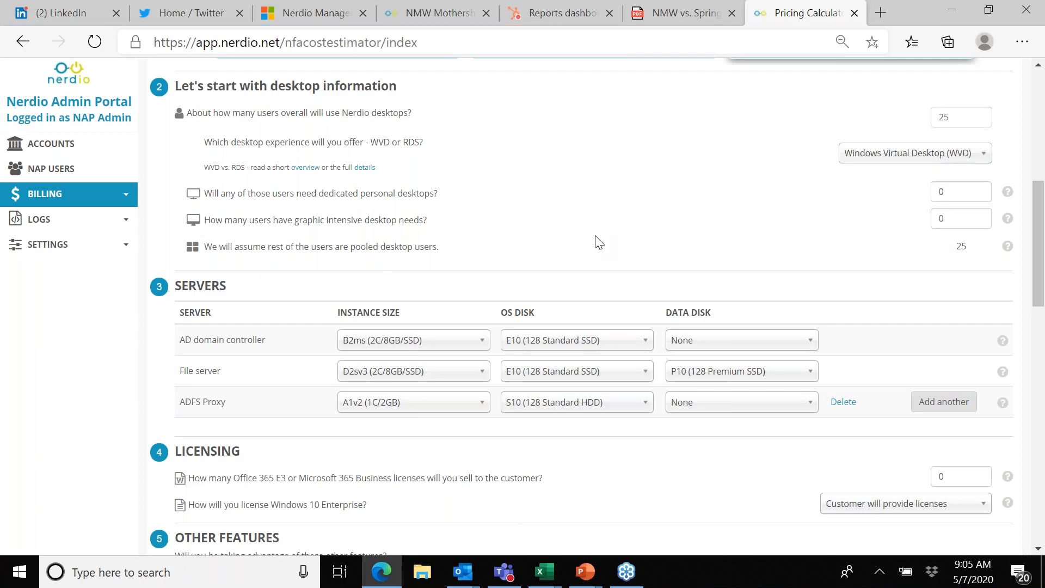
pyautogui.scroll(-2, 599, 242)
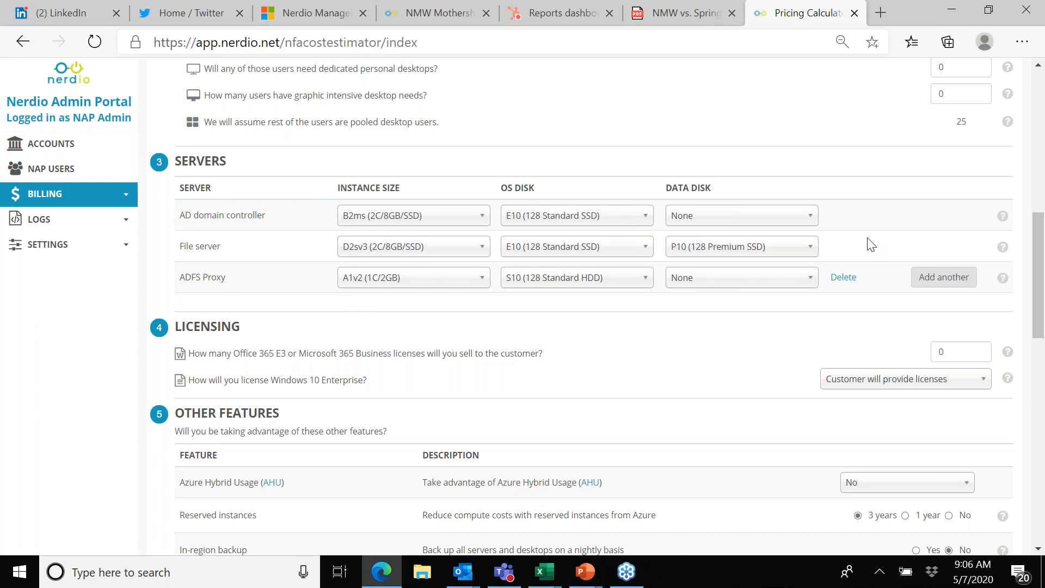
pyautogui.click(941, 278)
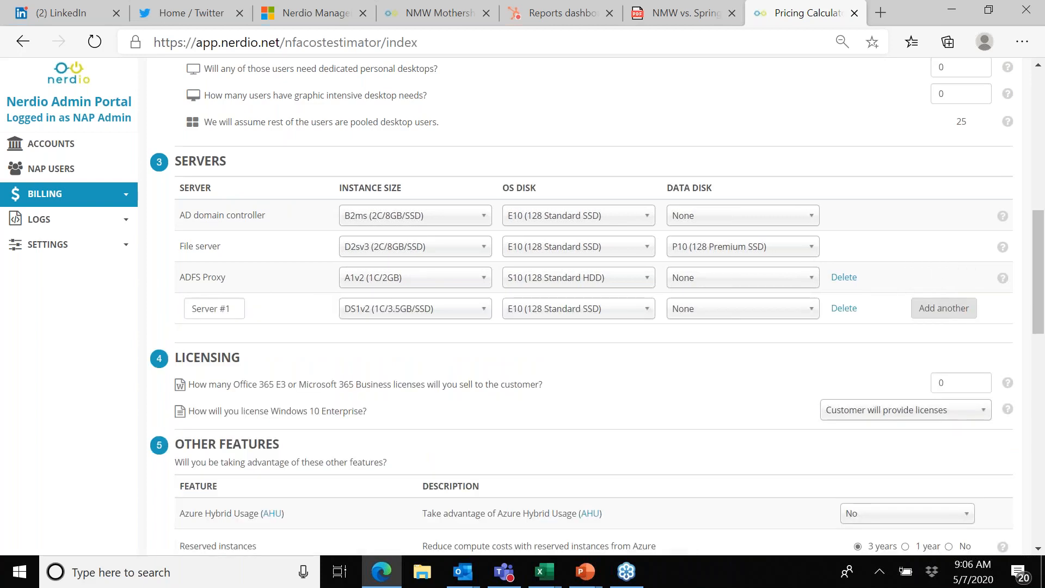
pyautogui.click(943, 315)
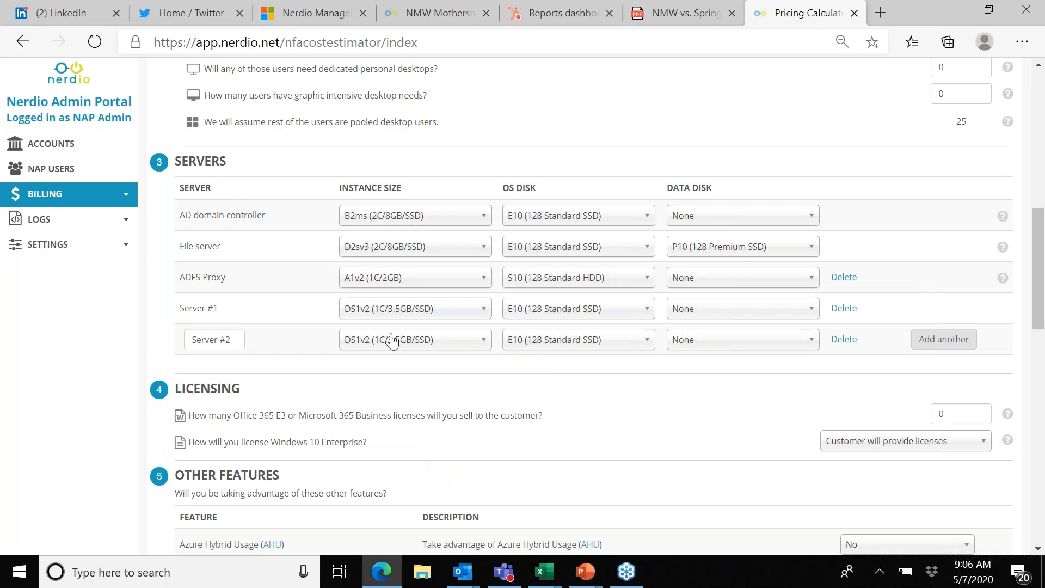
pyautogui.click(844, 339)
pyautogui.click(844, 308)
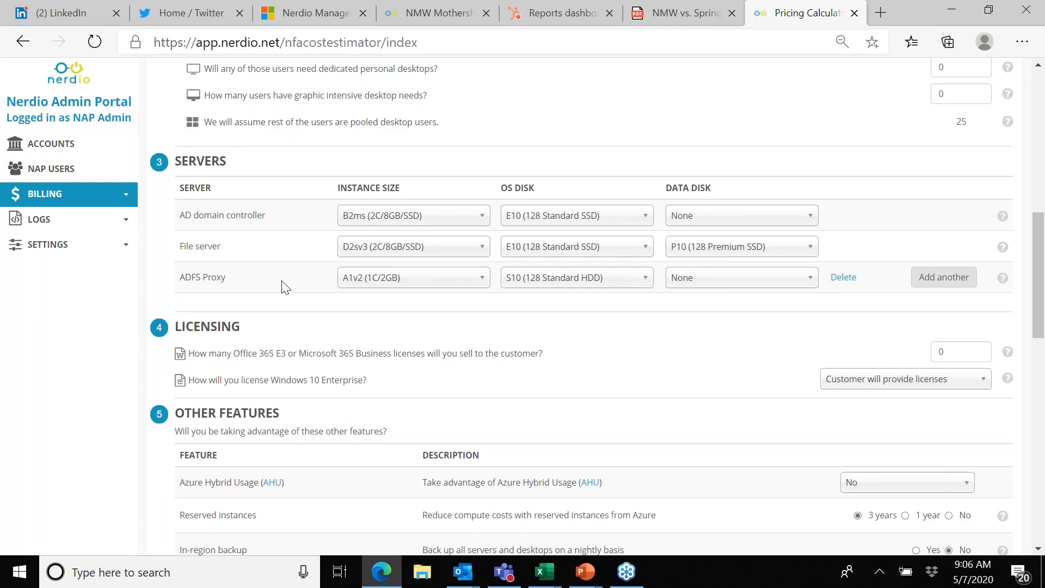
# Step: Set the Office 365 E3 or Microsoft 365 Business licenses to 25 and license Windows 10 Enterprise by selling to the customer via CSP
pyautogui.scroll(-2, 282, 280)
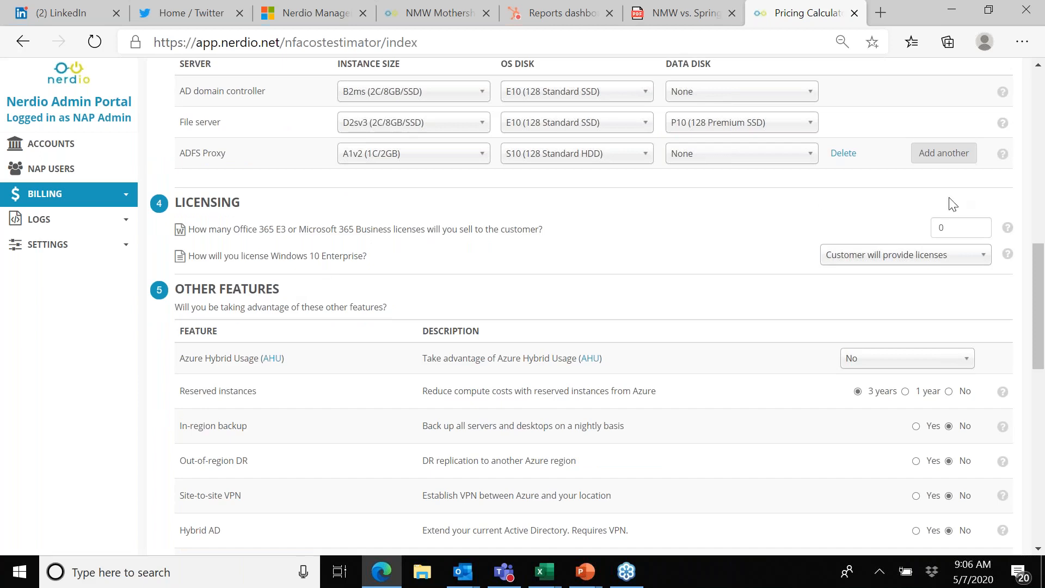
pyautogui.click(956, 227)
pyautogui.write('25')
pyautogui.click(741, 272)
pyautogui.click(980, 259)
pyautogui.click(946, 290)
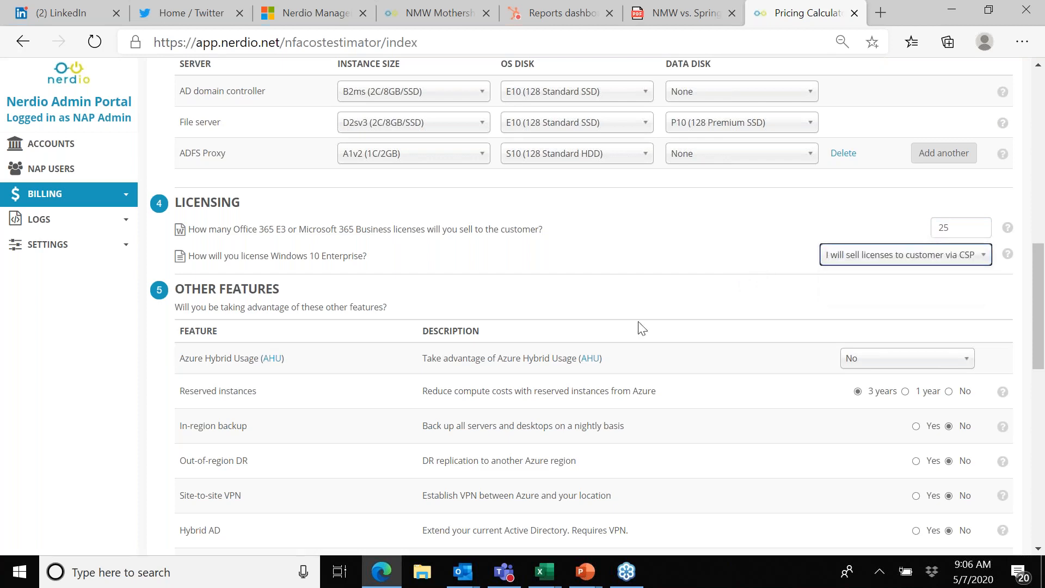
pyautogui.click(584, 315)
# Step: Set Azure Hybrid Usage (AHU) to CSP subscription in the other features
pyautogui.scroll(-2, 584, 315)
pyautogui.scroll(-1, 584, 315)
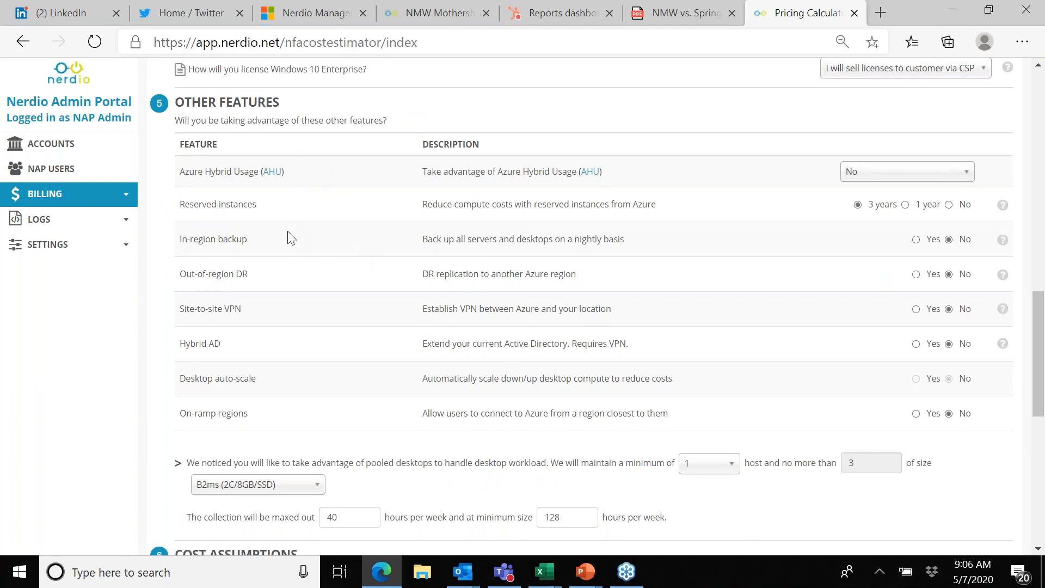
pyautogui.click(969, 180)
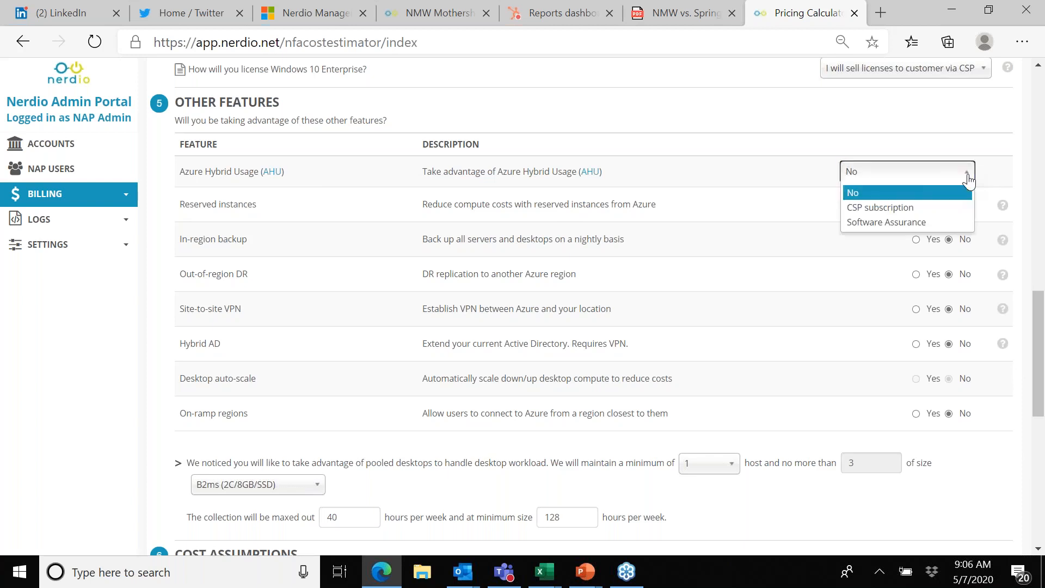
pyautogui.click(925, 210)
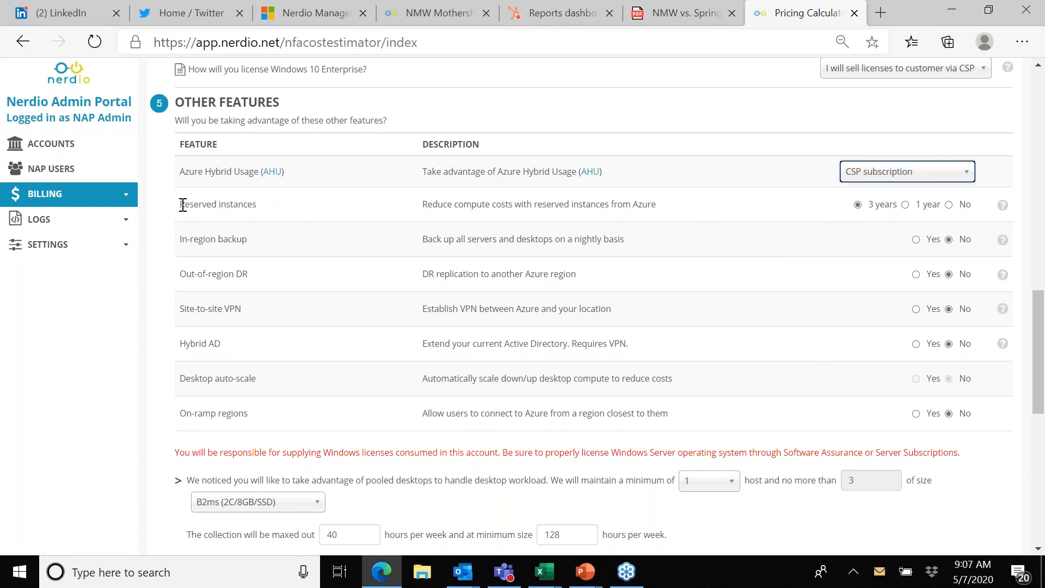
# Step: Enable in-region backup and the site-to-site VPN for the estimate
pyautogui.moveTo(180, 204); pyautogui.dragTo(273, 205)
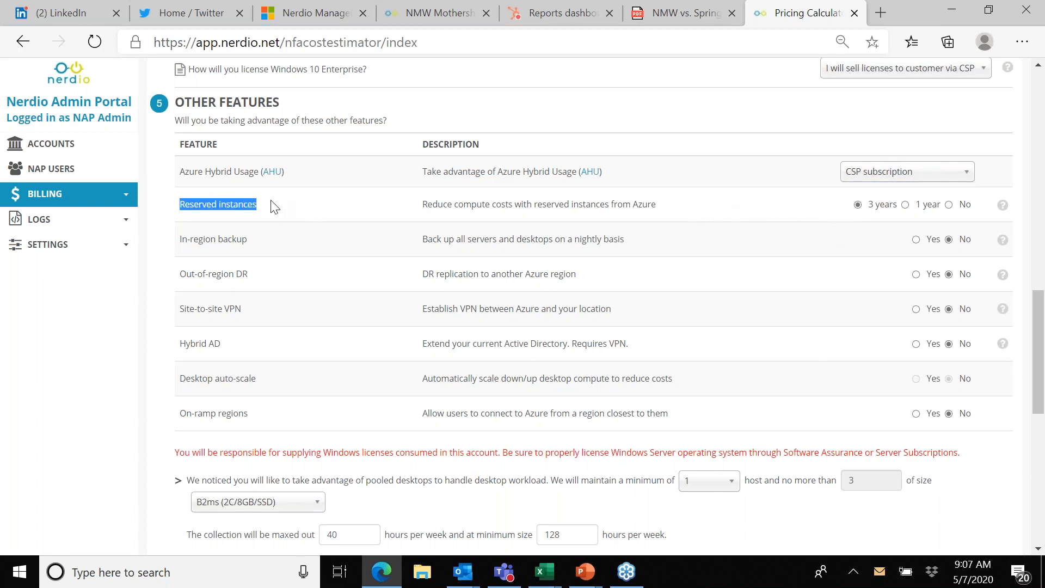
pyautogui.click(310, 209)
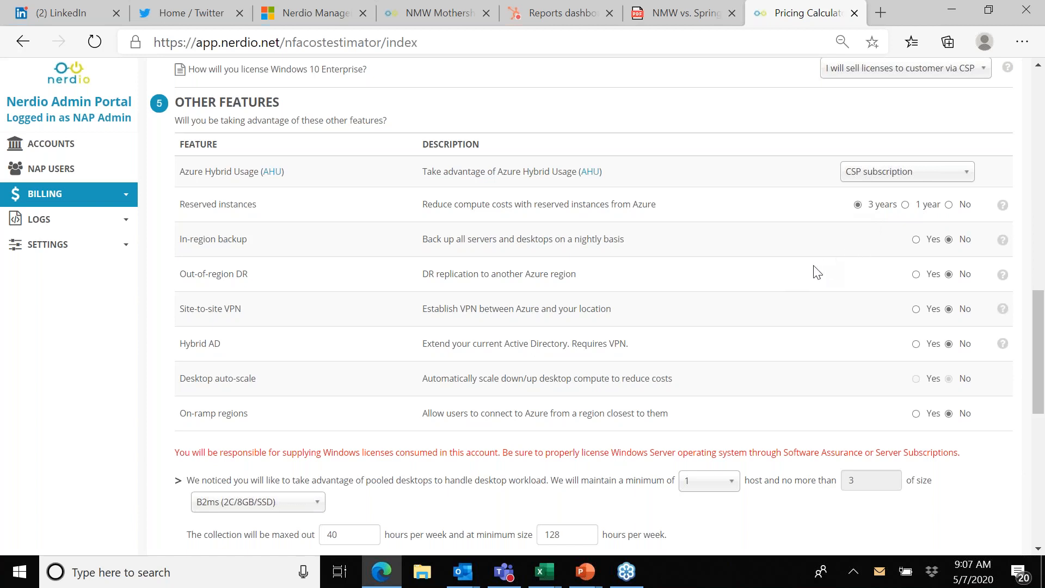
pyautogui.click(916, 240)
pyautogui.click(917, 309)
# Step: Set the Users to CPU Core Ratio assumption to Knowledge Worker (4 users)
pyautogui.scroll(-8, 763, 383)
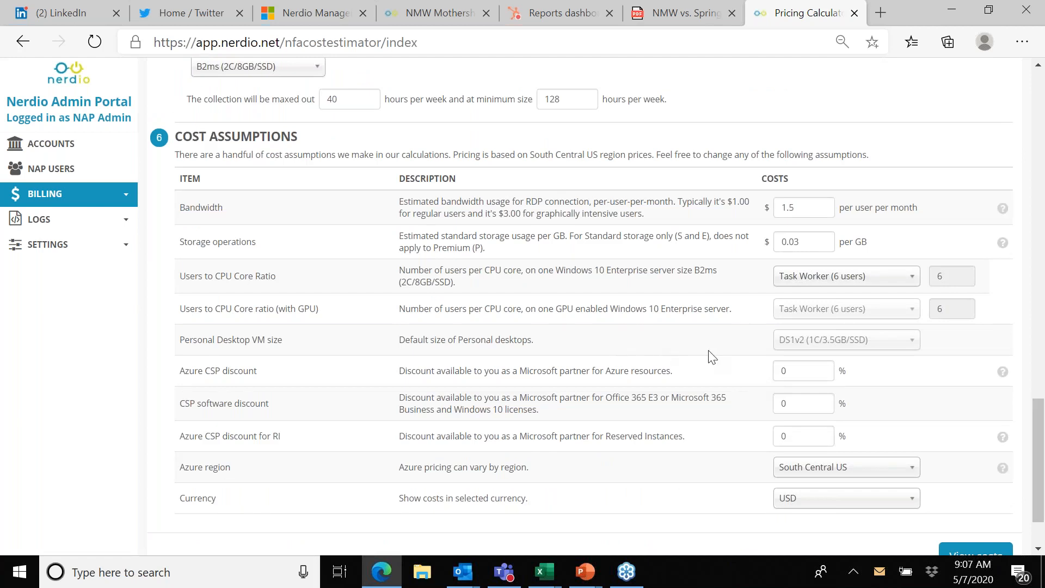
pyautogui.click(913, 285)
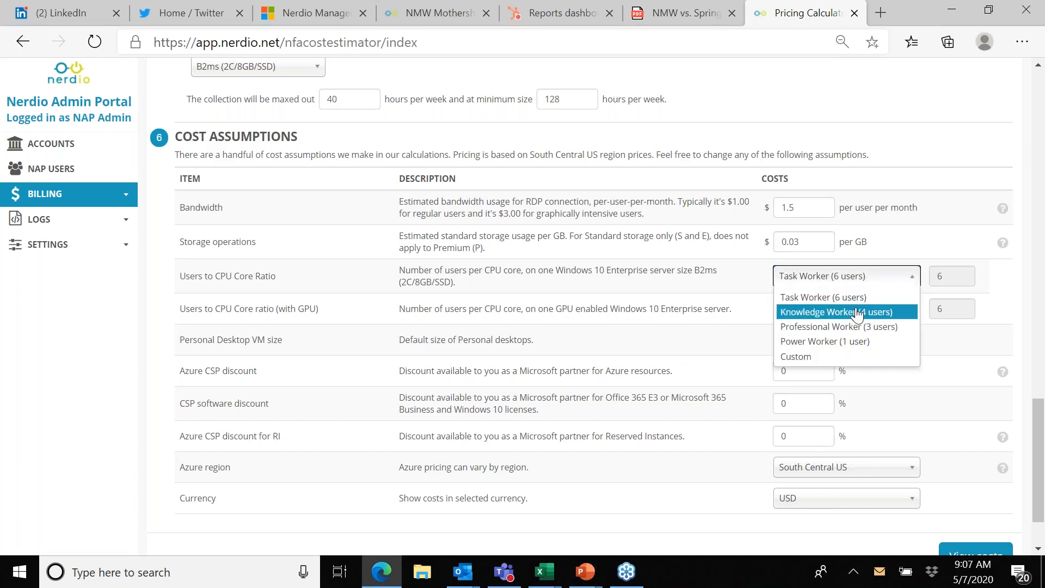
pyautogui.click(865, 314)
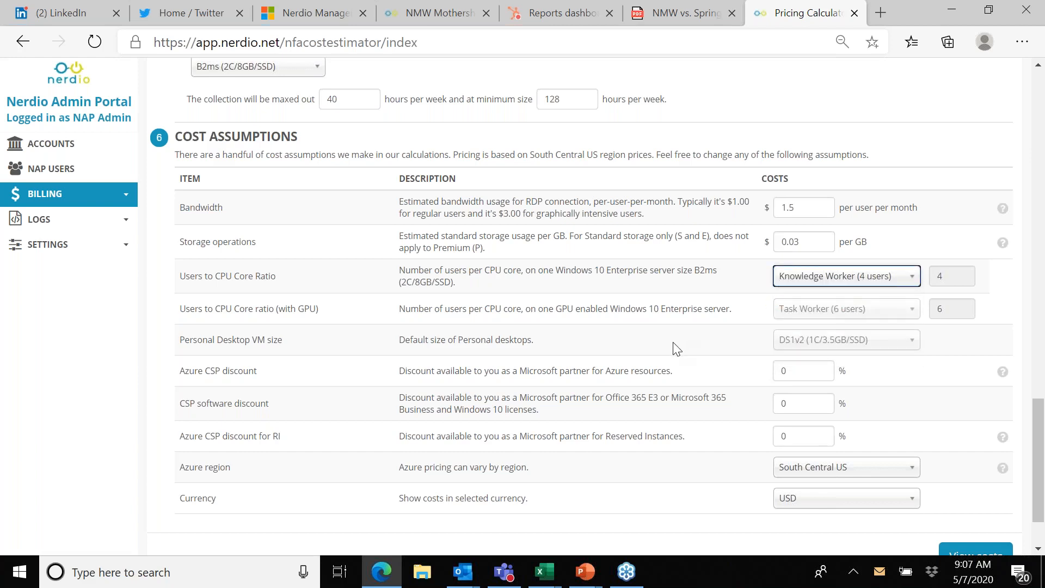
# Step: Set the Azure CSP discount to 9%, the CSP software discount to 12% and the Azure CSP discount for RI to 1%
pyautogui.click(811, 370)
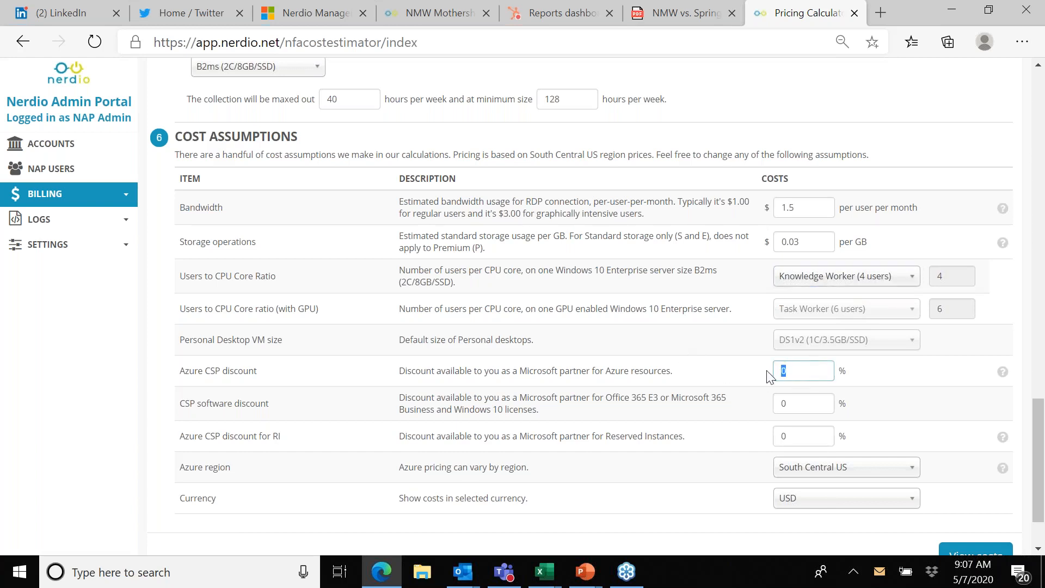
pyautogui.write('9')
pyautogui.click(790, 403)
pyautogui.write('12')
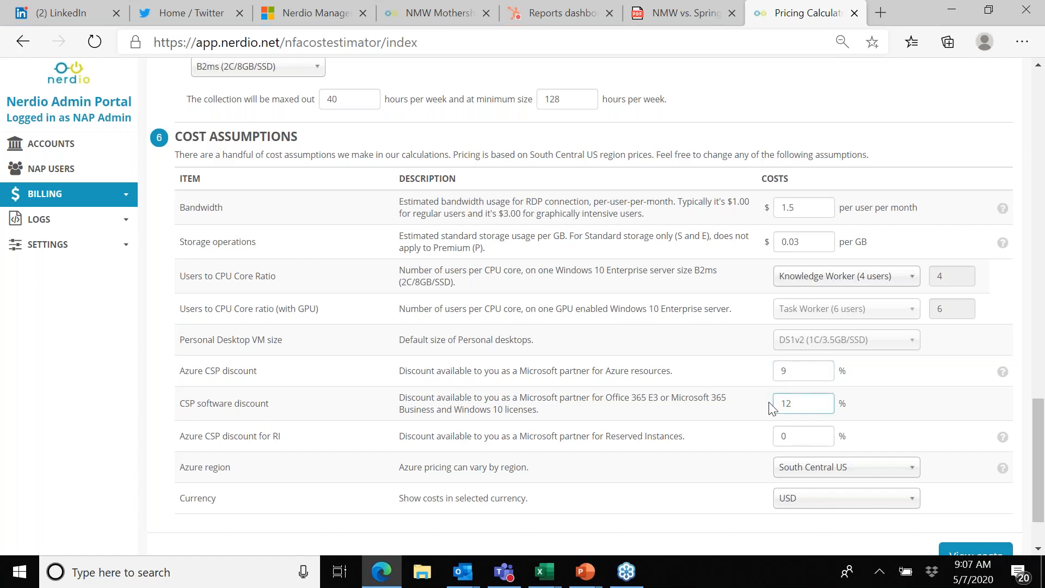
pyautogui.click(792, 435)
# Step: Set the Azure region to North Europe and the currency to EUR
pyautogui.click(914, 471)
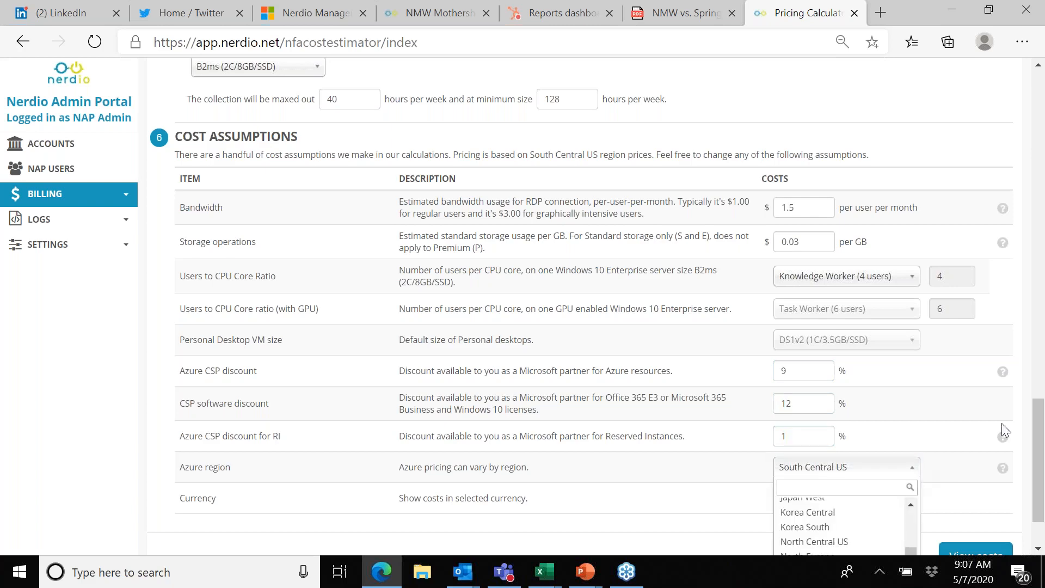
pyautogui.click(983, 396)
pyautogui.scroll(-2, 983, 397)
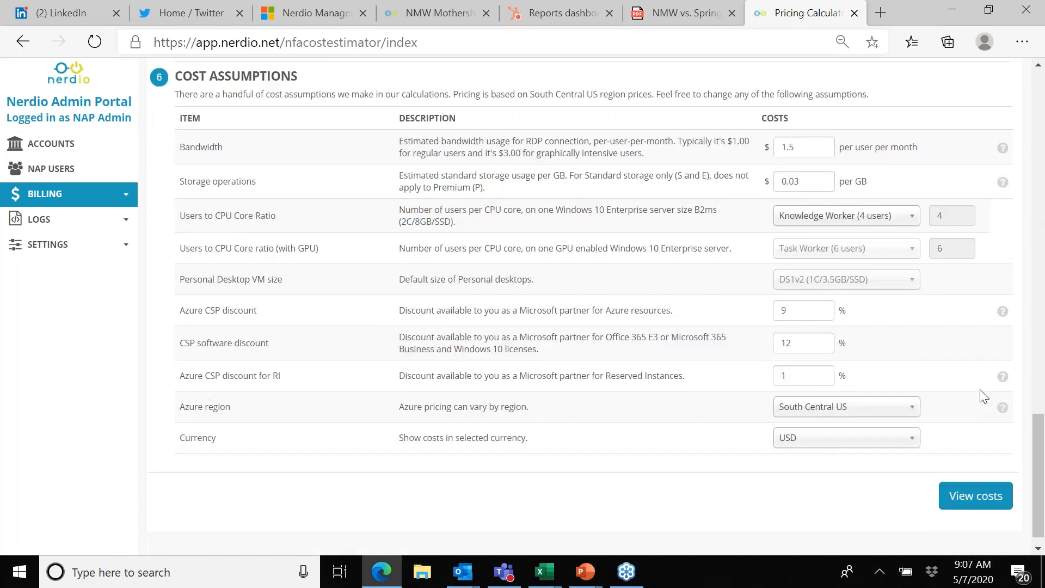
pyautogui.click(912, 390)
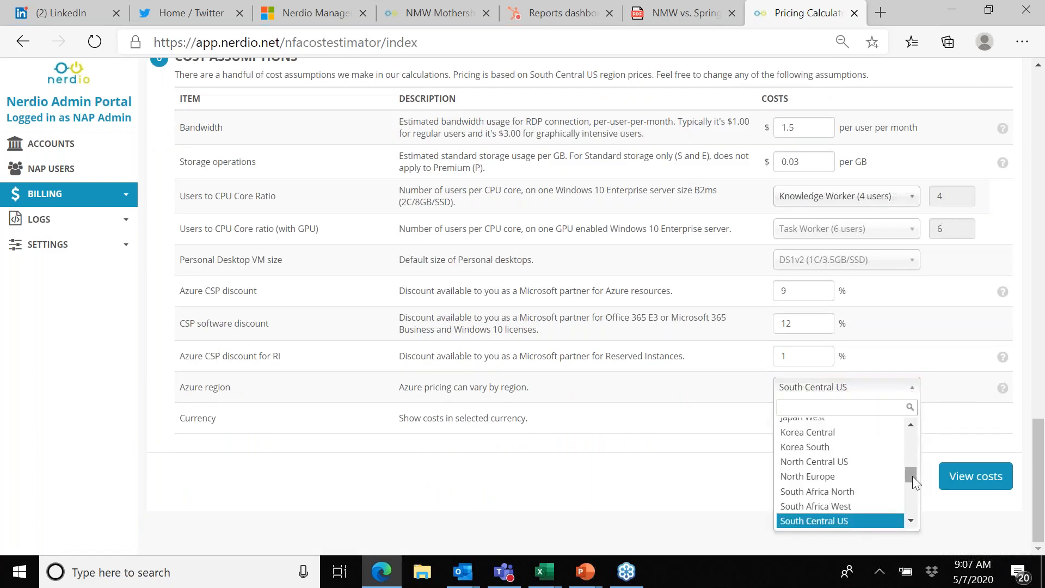
pyautogui.click(835, 477)
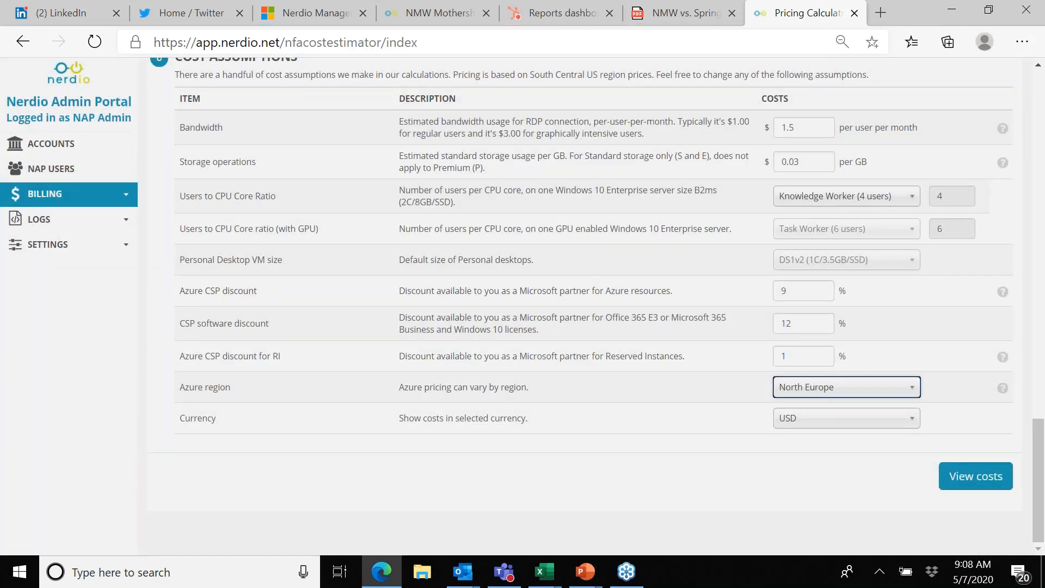
pyautogui.click(907, 420)
pyautogui.click(789, 500)
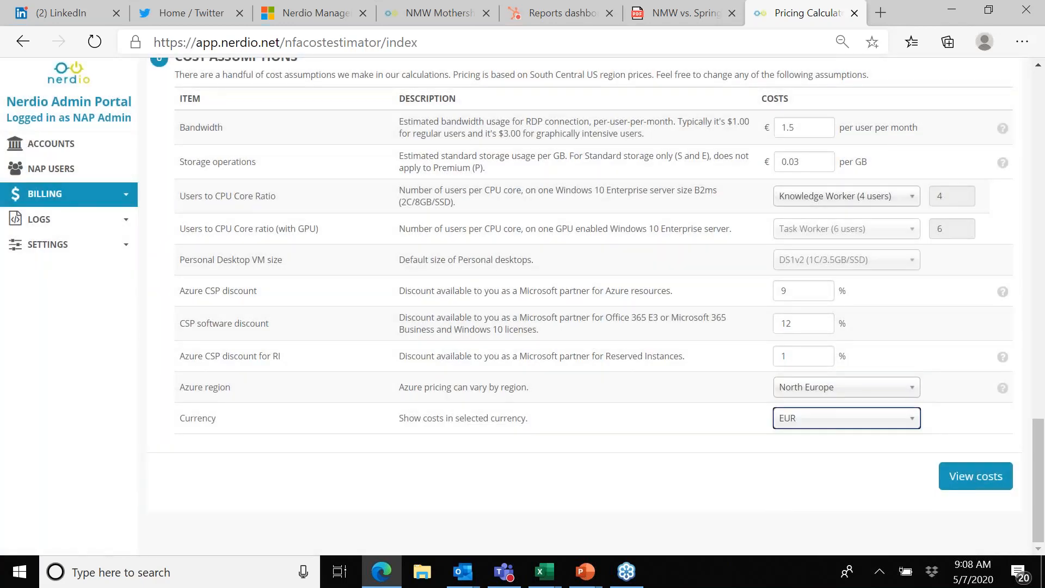
# Step: Generate the cost estimate and review its per-user cost, resources and Azure costs breakdown
pyautogui.click(977, 485)
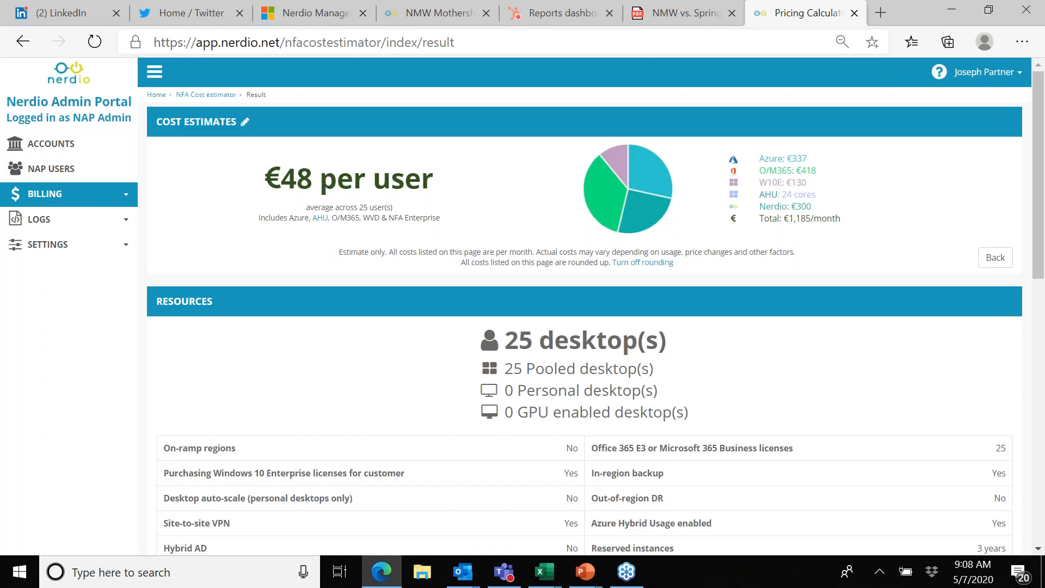
pyautogui.scroll(-5, 294, 529)
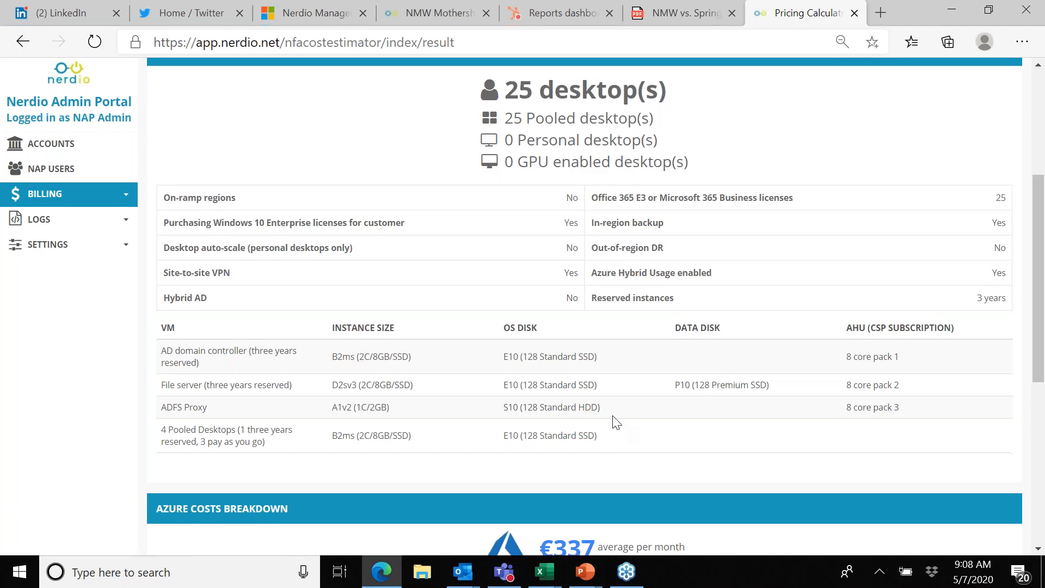
pyautogui.scroll(-6, 615, 422)
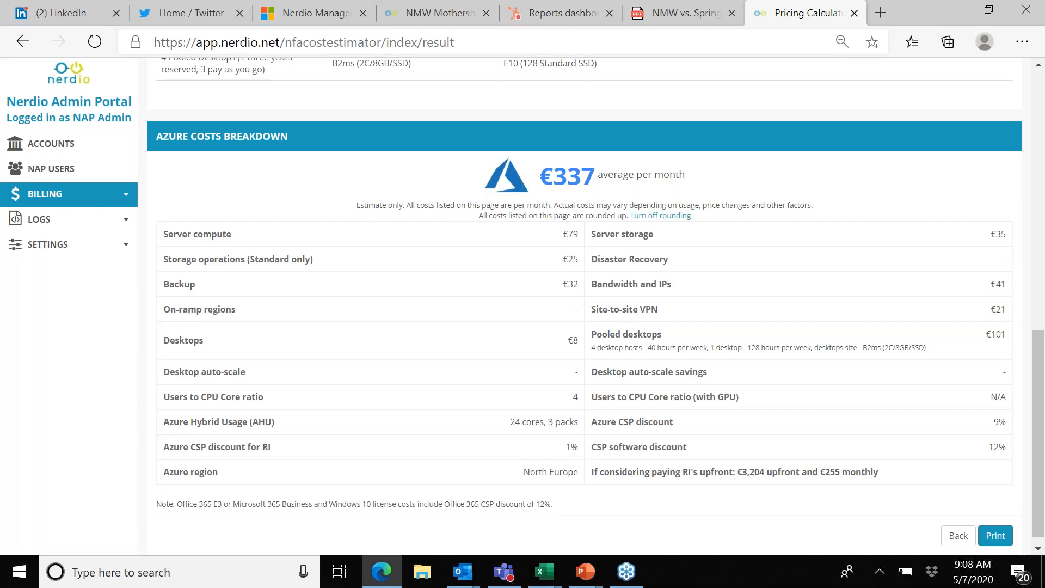
pyautogui.doubleClick(559, 177)
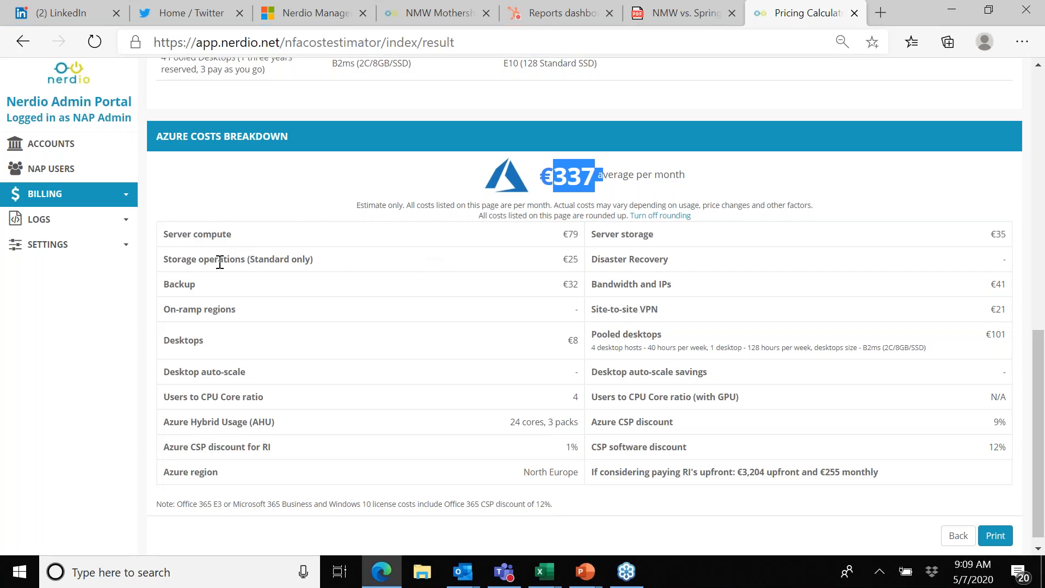
# Step: Open the form for adding an NFA Enterprise account with Windows Virtual Desktop (WVD) desktops
pyautogui.scroll(15, 219, 262)
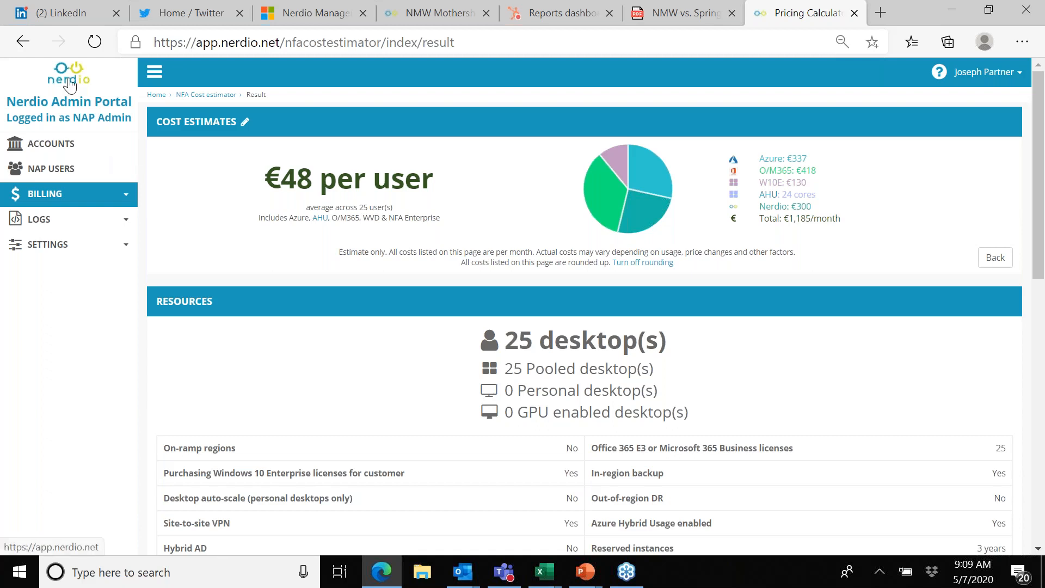
pyautogui.click(69, 85)
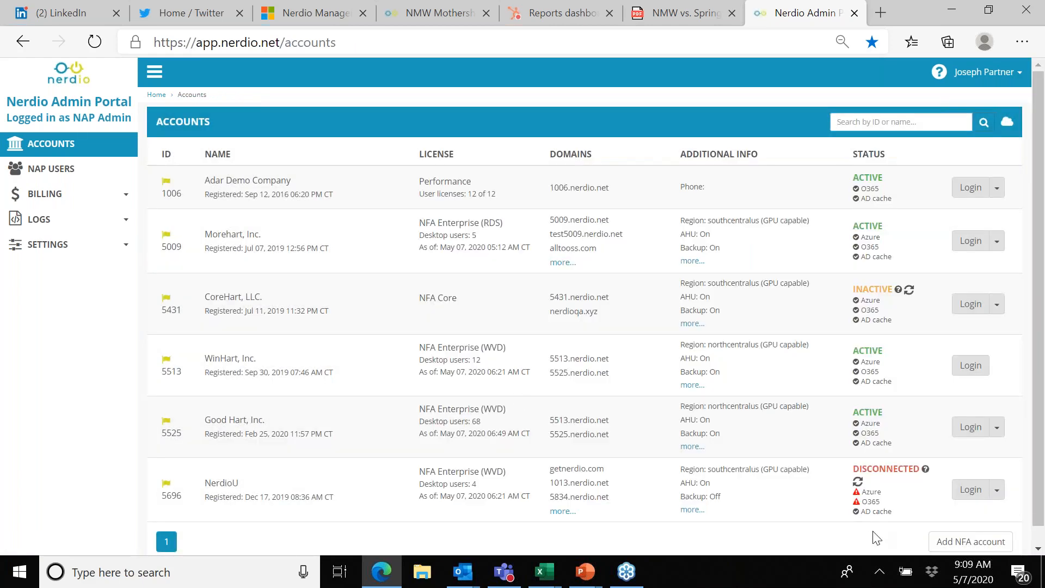
pyautogui.scroll(-1, 877, 538)
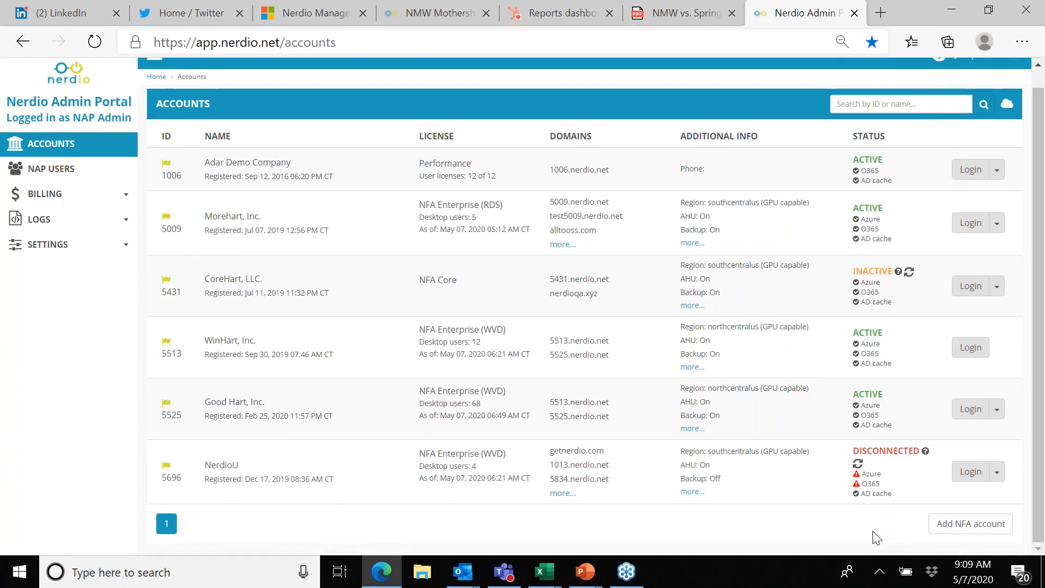
pyautogui.click(955, 525)
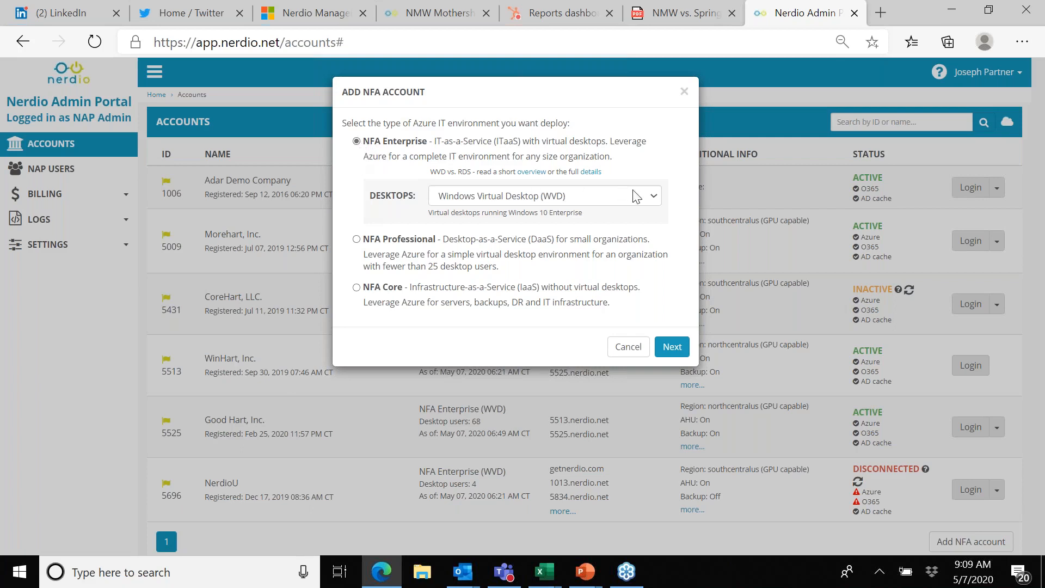
pyautogui.click(673, 348)
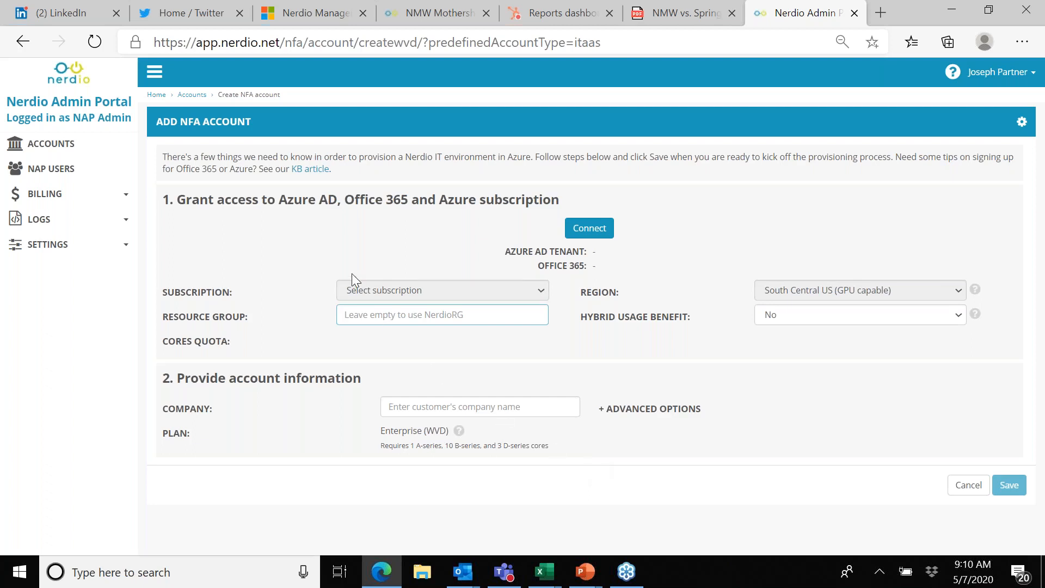
# Step: Log in to the WinHart, Inc. account from the accounts list and view its desktop users chart and recent activity
pyautogui.click(64, 84)
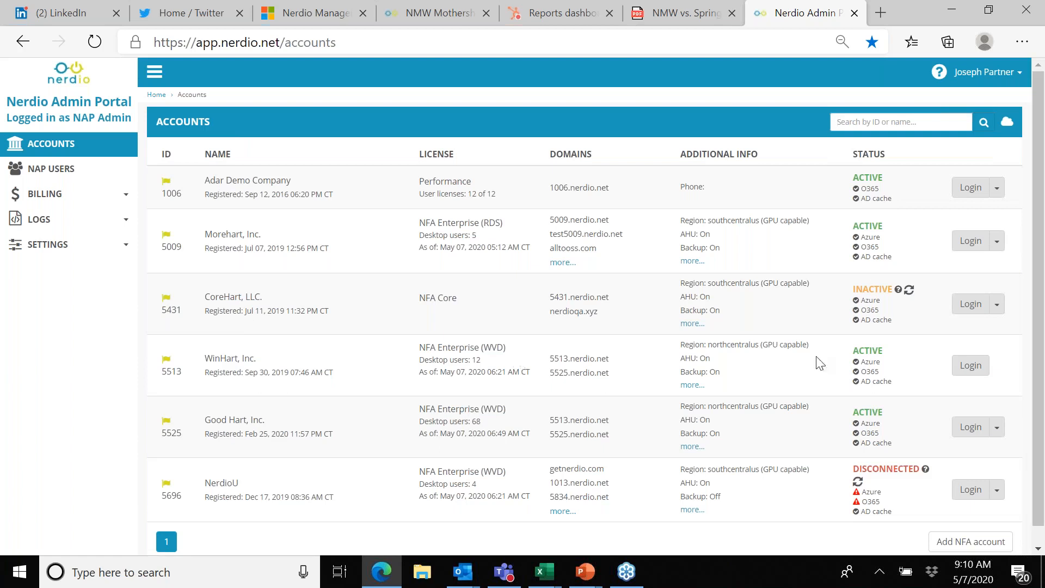
pyautogui.click(972, 374)
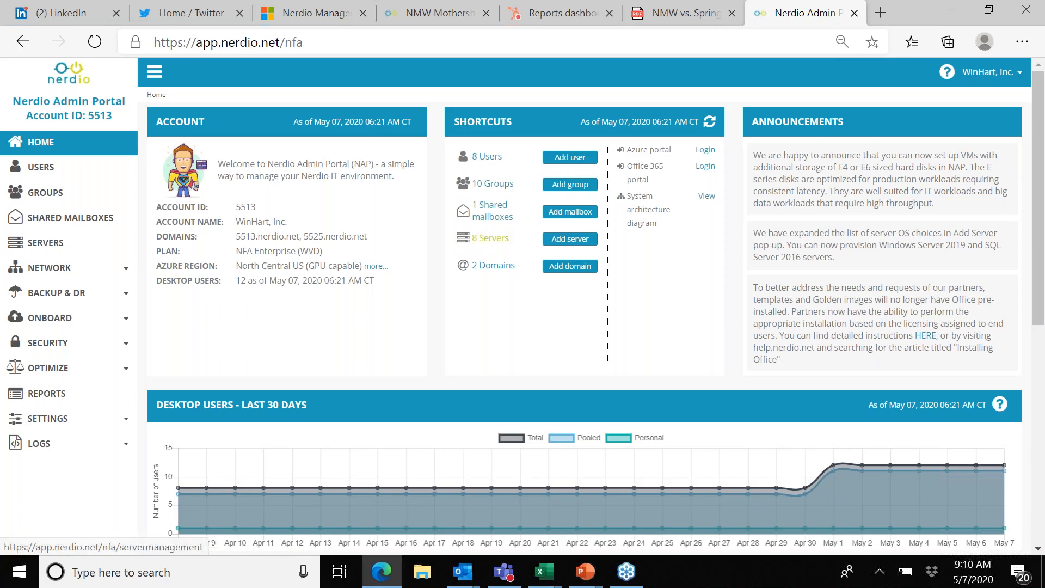
pyautogui.scroll(-3, 427, 329)
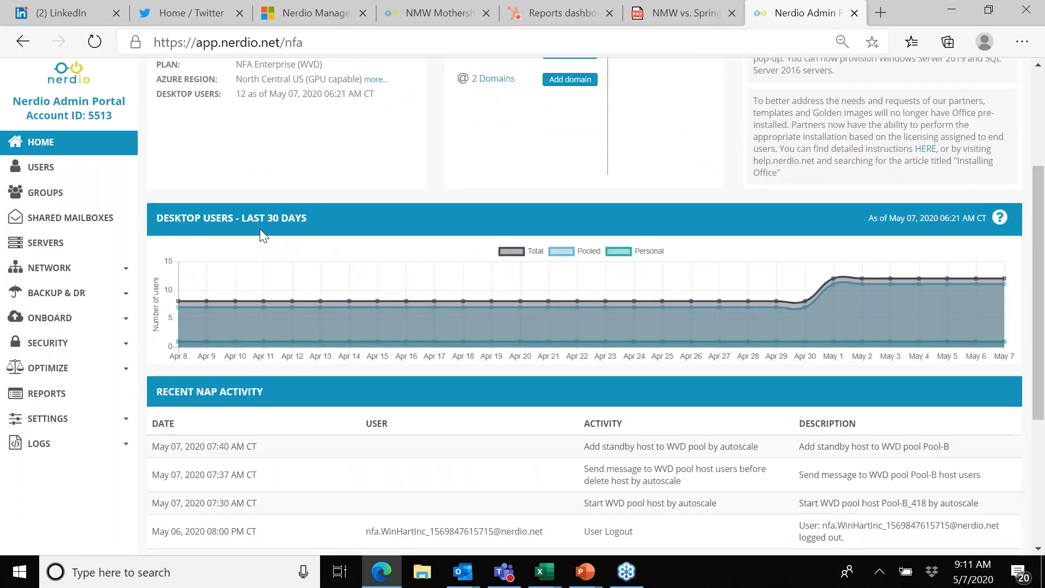
# Step: Open the account's user list and examine the desktop size and region of the IT admin user
pyautogui.click(39, 173)
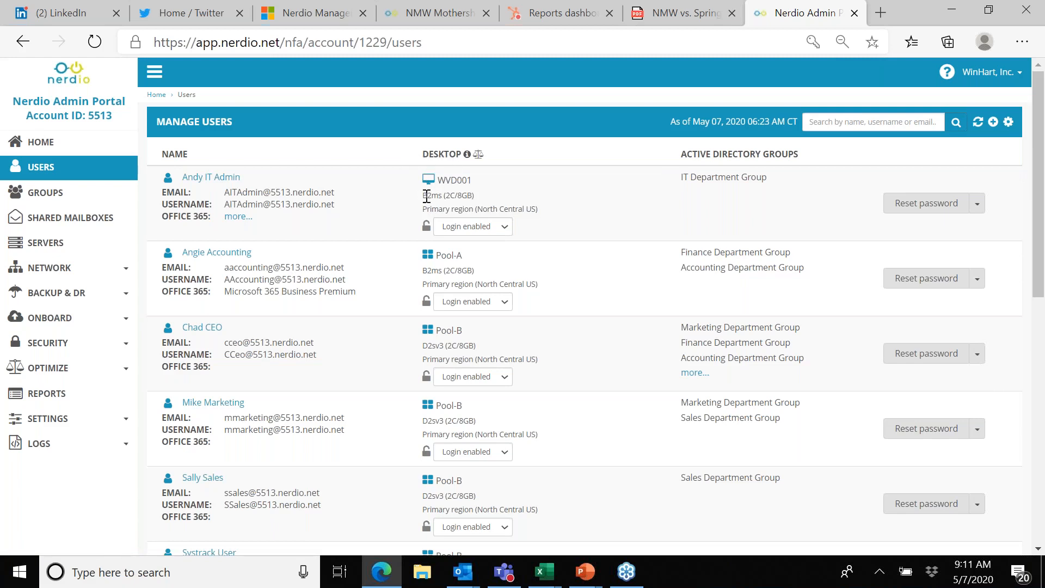
pyautogui.moveTo(427, 196); pyautogui.dragTo(475, 197)
pyautogui.moveTo(474, 209); pyautogui.dragTo(529, 205)
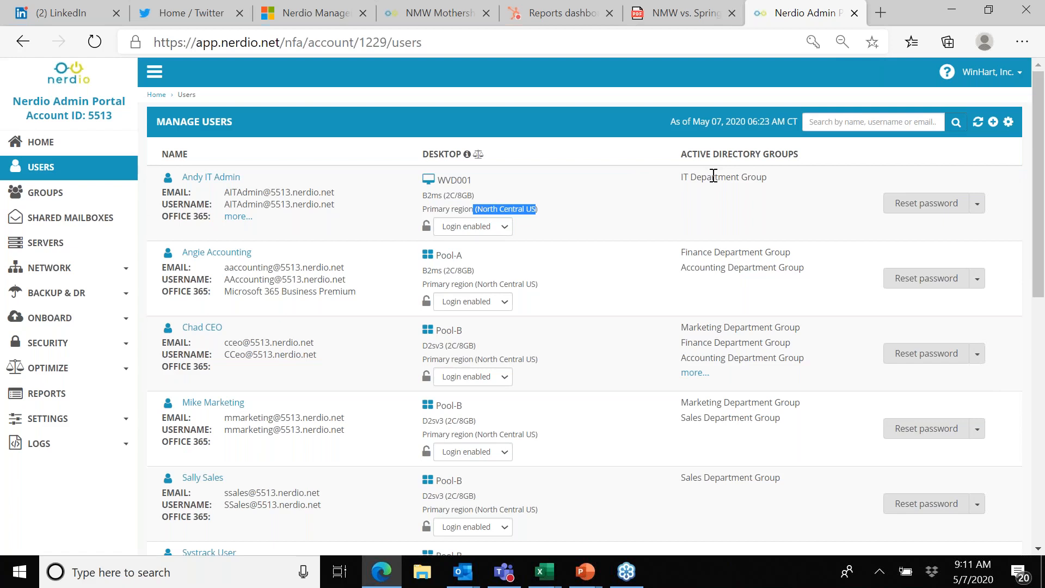
# Step: Try out archiving the IT admin user with the accounting user selected in the archive dialog, and cancel the operation
pyautogui.click(978, 205)
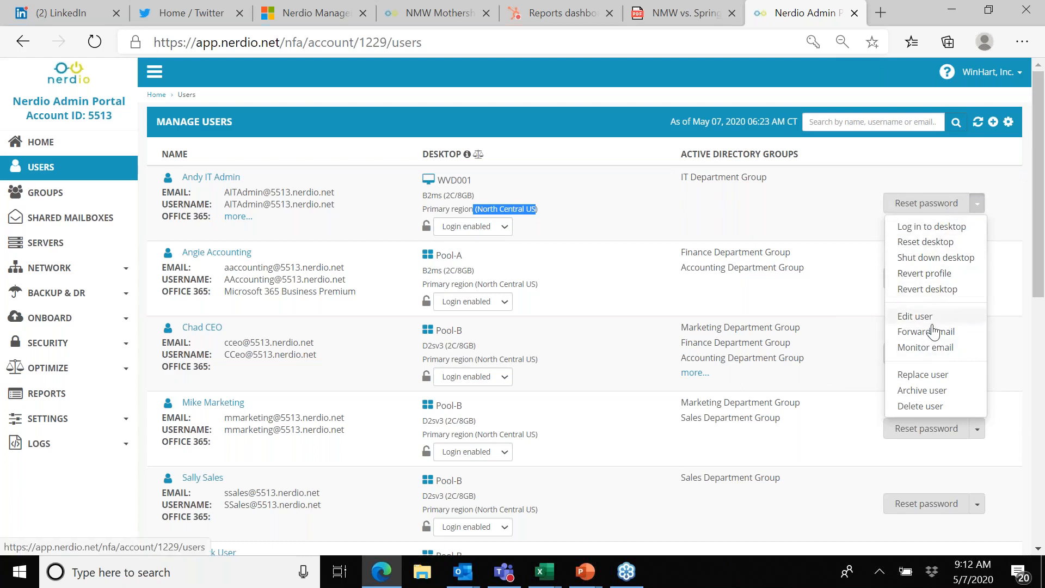
pyautogui.click(923, 391)
pyautogui.click(550, 164)
pyautogui.write('c')
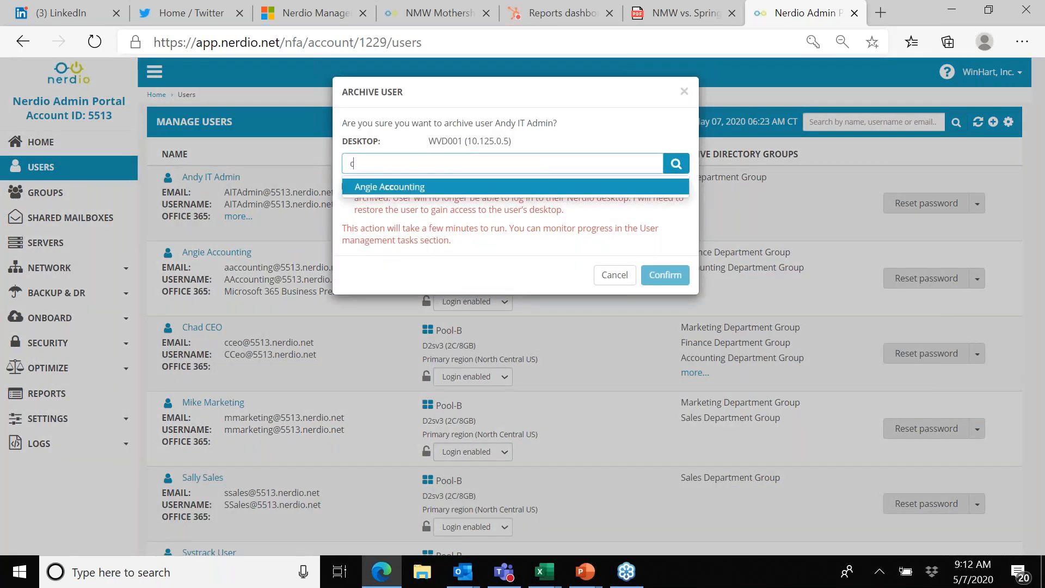
pyautogui.press('Return')
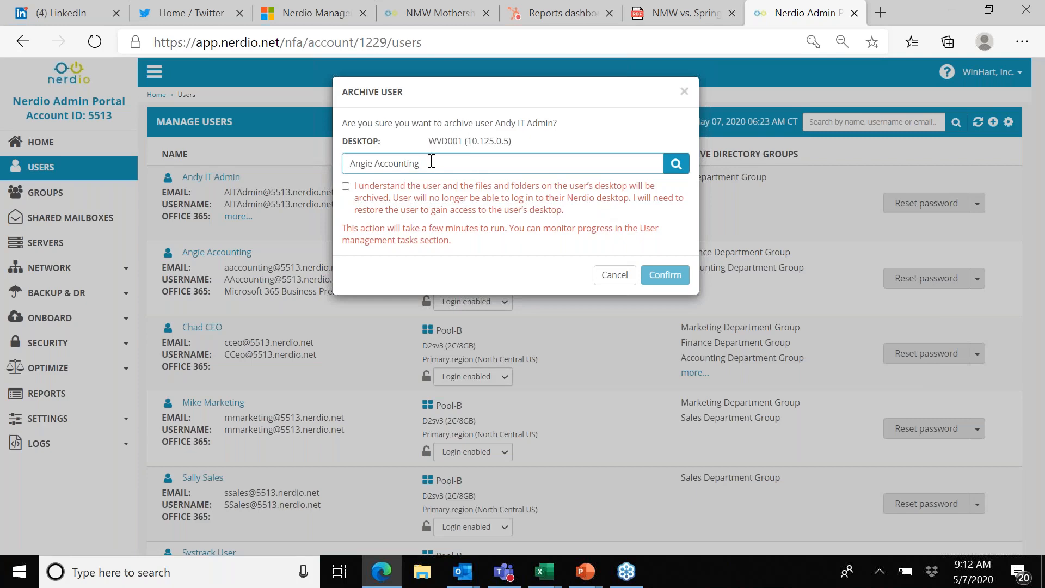
pyautogui.click(613, 275)
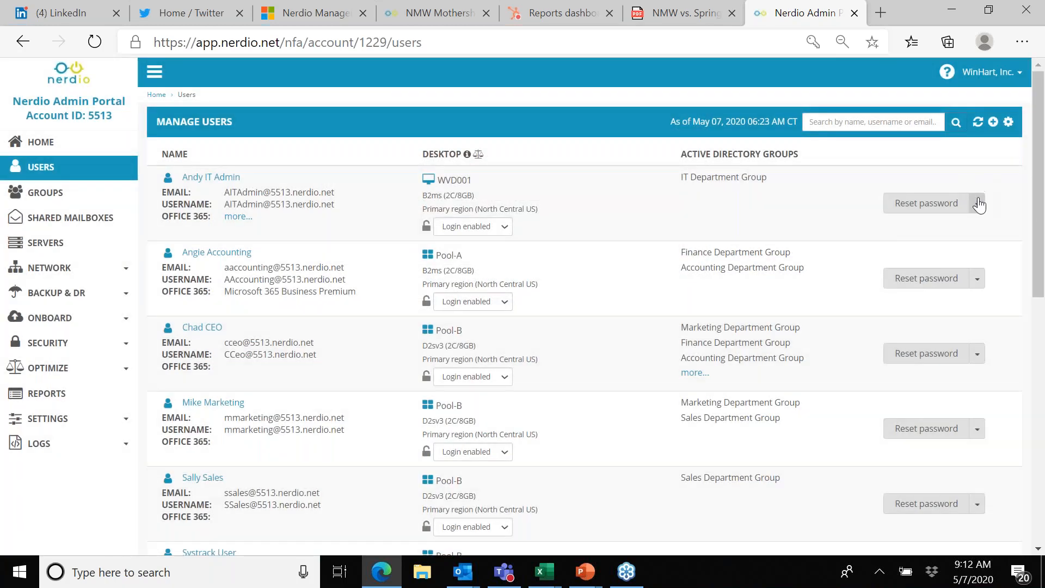
# Step: Examine the management actions available for the IT admin user's personal desktop and the accounting user's pooled desktop
pyautogui.click(977, 203)
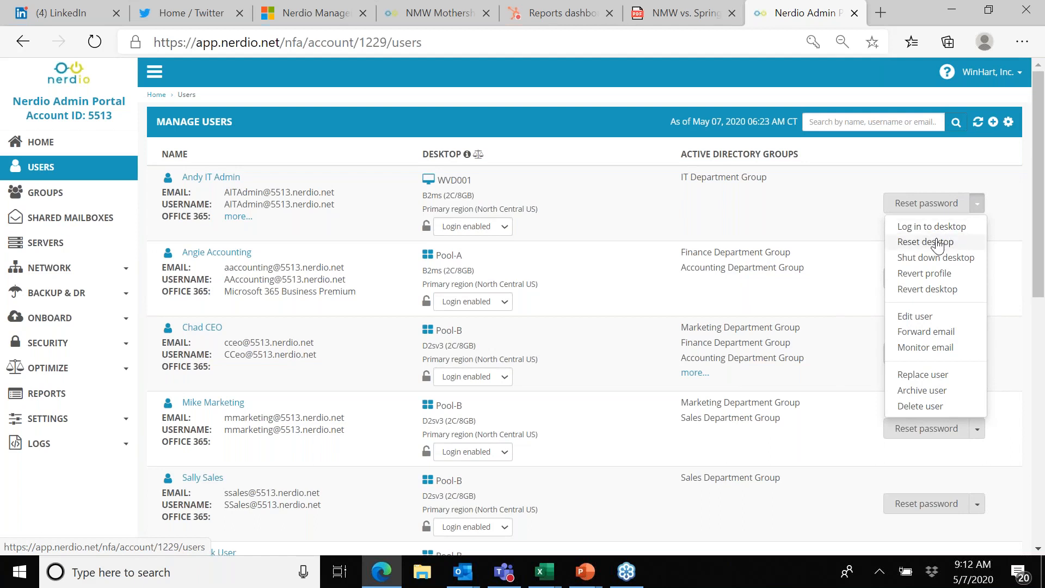
pyautogui.click(602, 301)
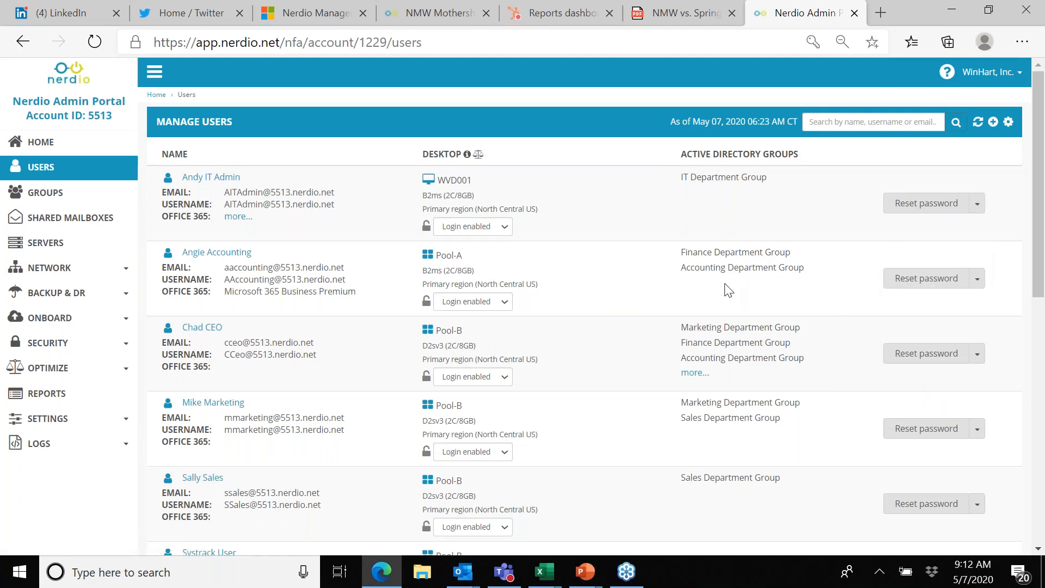
pyautogui.click(978, 279)
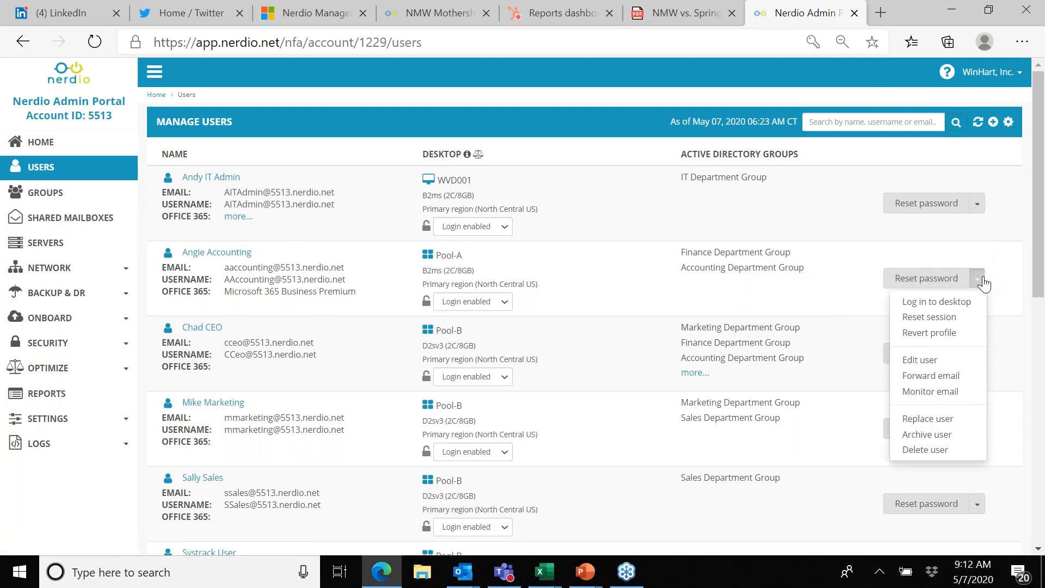
pyautogui.click(578, 351)
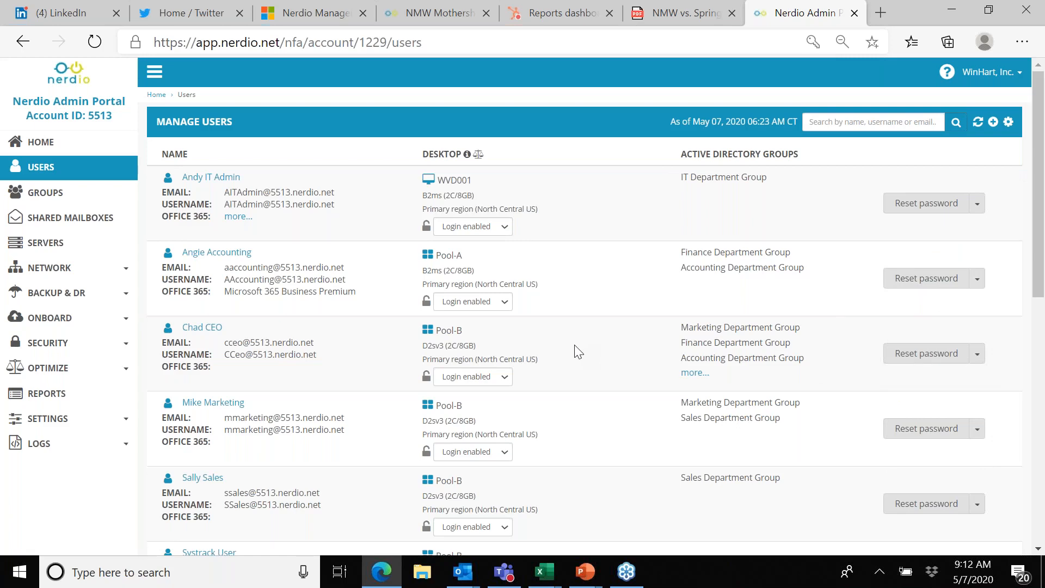
# Step: Start adding a new user to the account and enter the user's first and last name
pyautogui.scroll(-8, 578, 351)
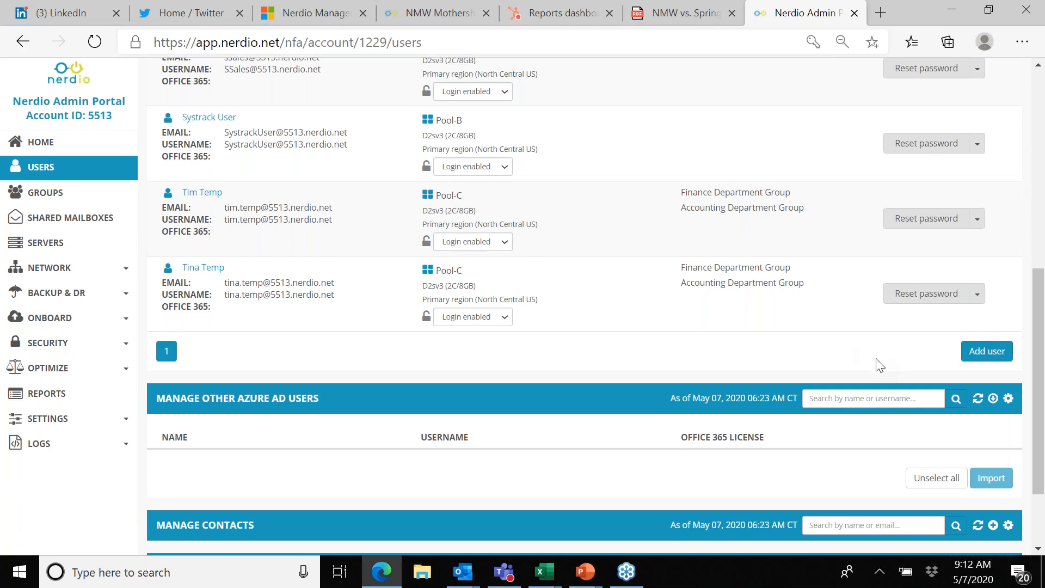
pyautogui.click(987, 351)
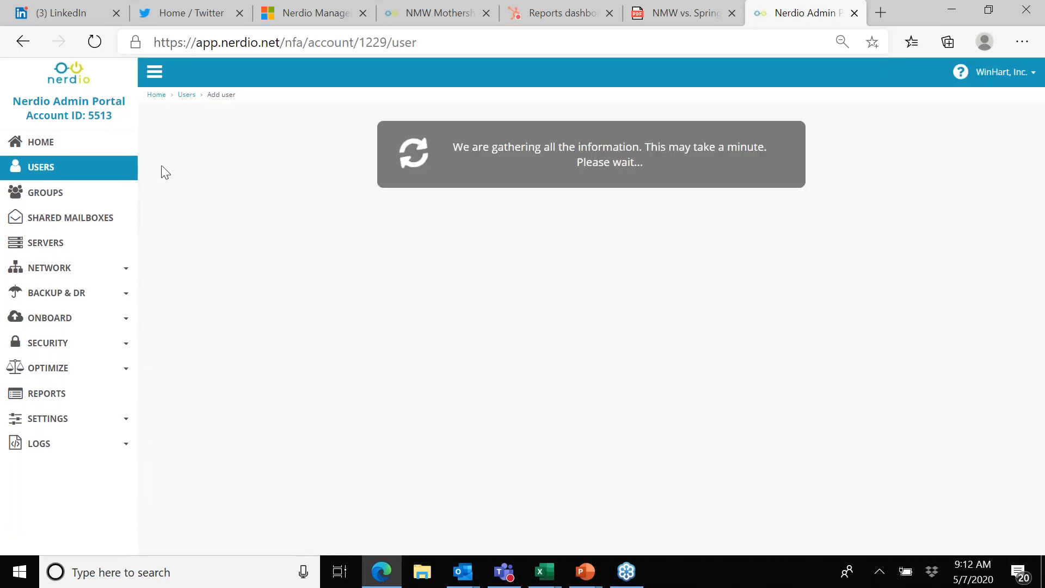
pyautogui.click(322, 173)
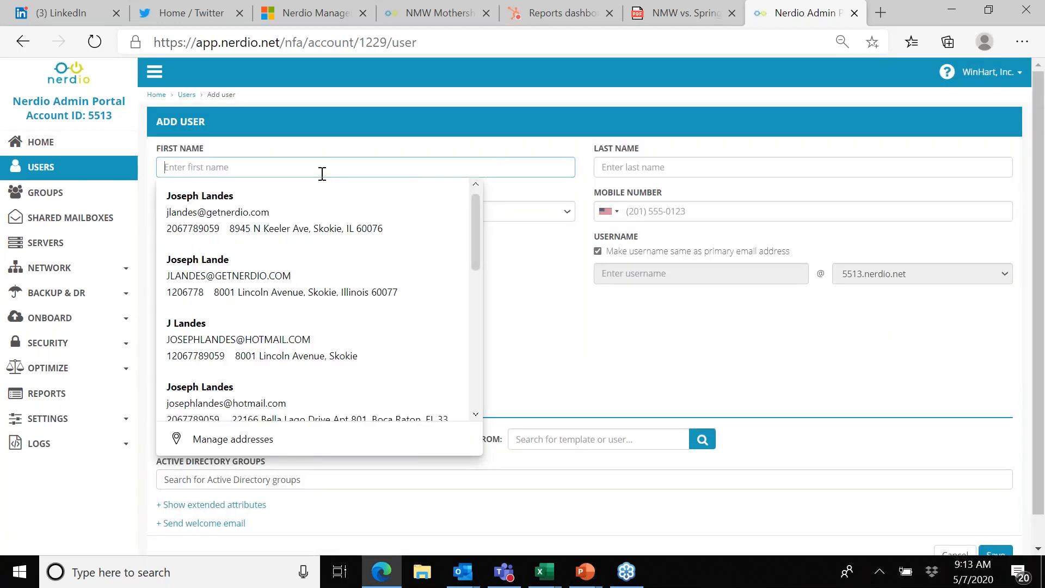
pyautogui.press('Tab')
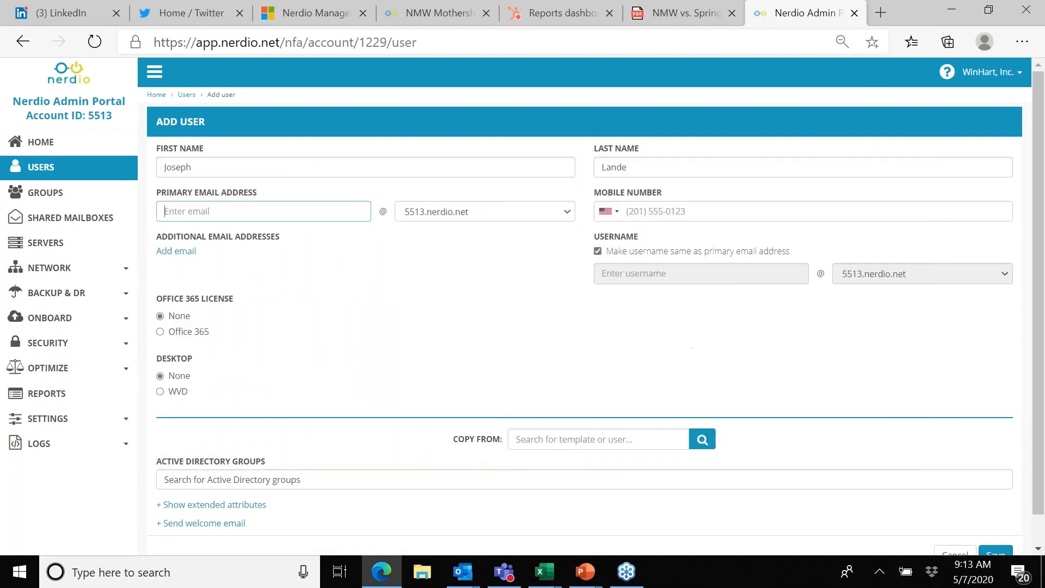
pyautogui.hotkey('ctrl', 'a')
pyautogui.write('Landes')
pyautogui.press('Tab')
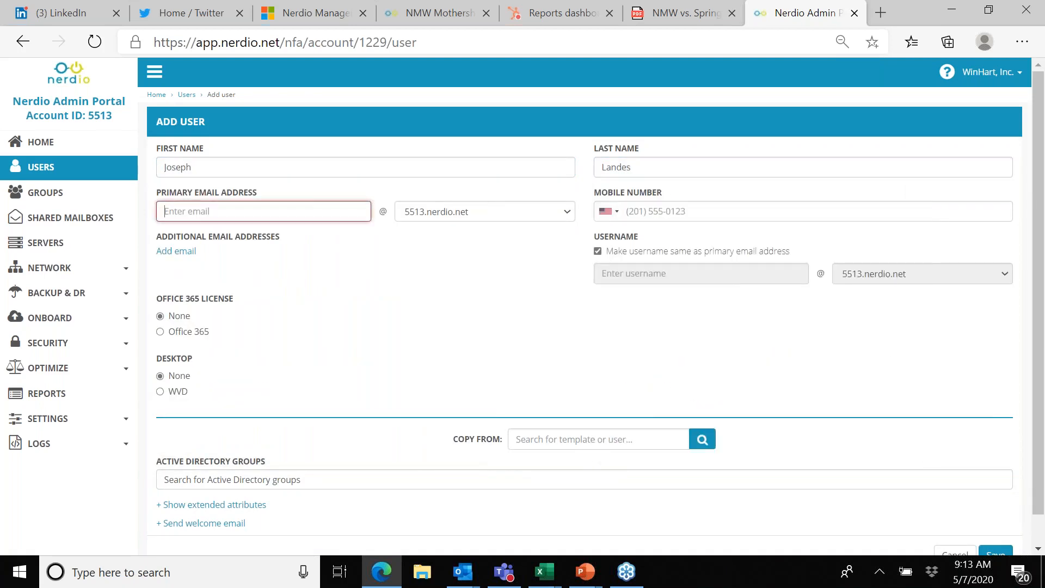
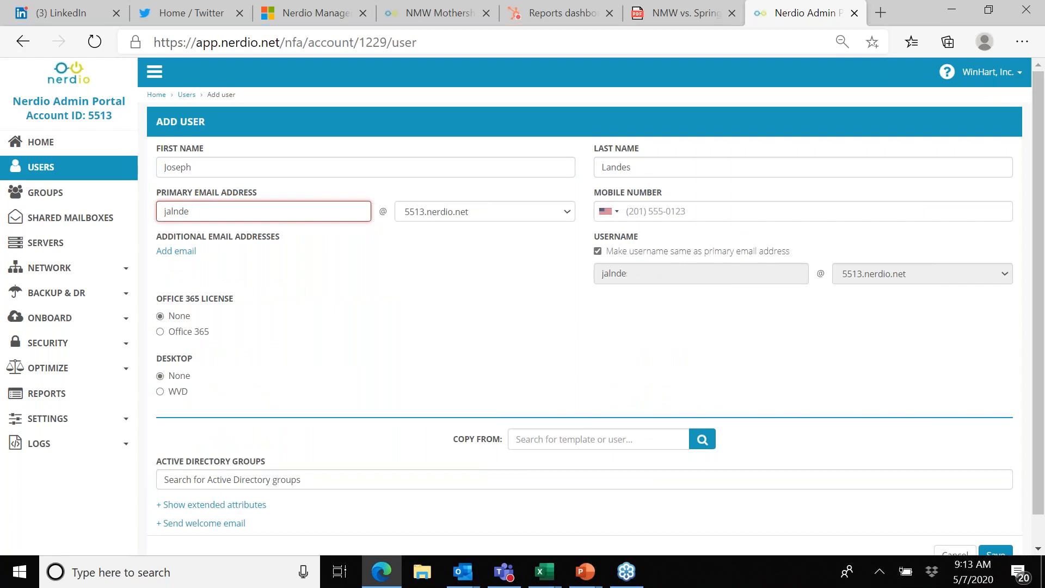
# Step: Fill in the new user's primary email address and mobile number
pyautogui.press('Tab')
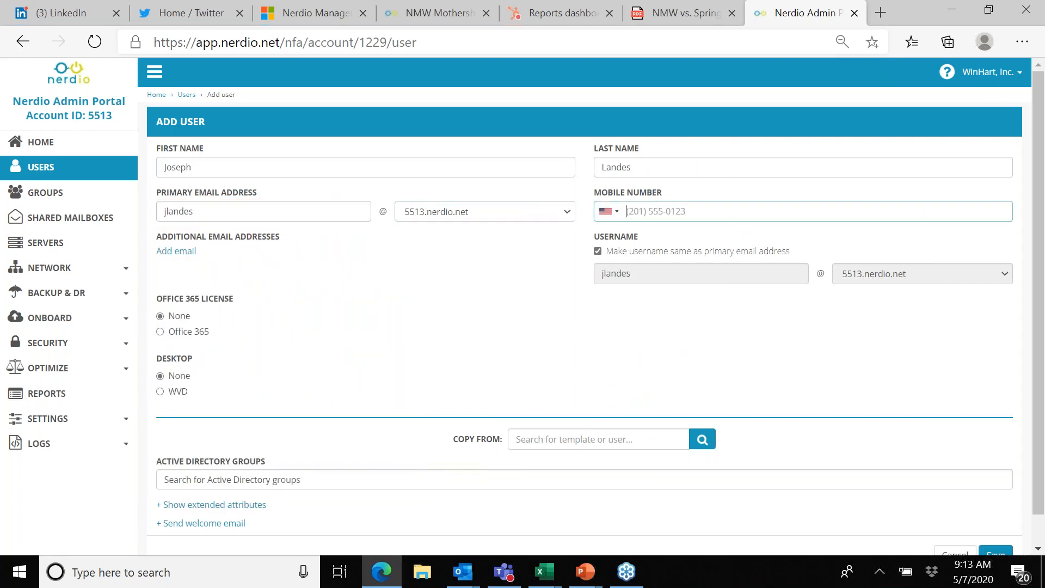
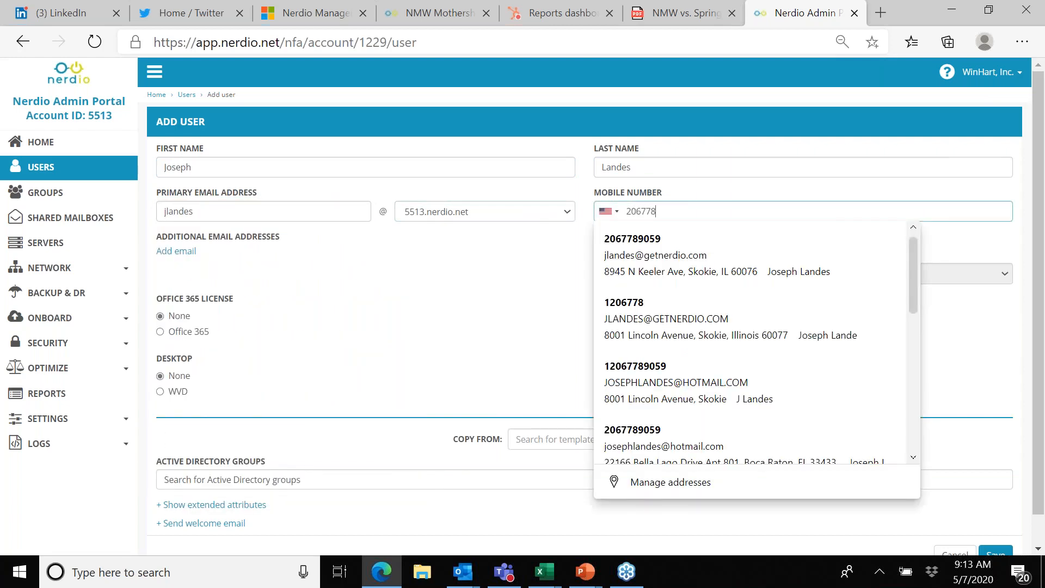
pyautogui.press('Tab')
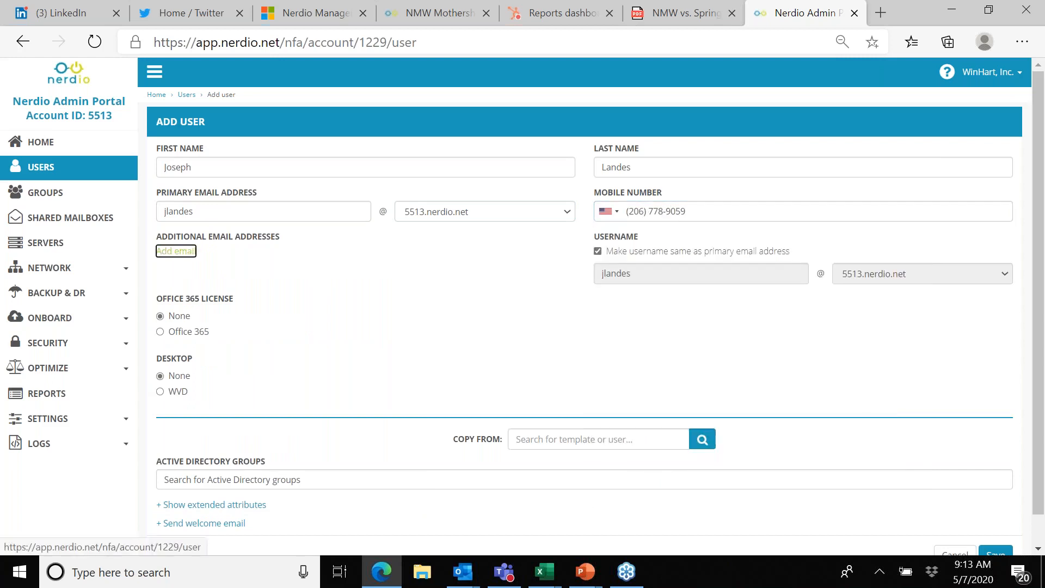
# Step: Choose Office 365 licensing and a WVD desktop for the new user, and check the pooled servers offered for session desktops
pyautogui.click(161, 332)
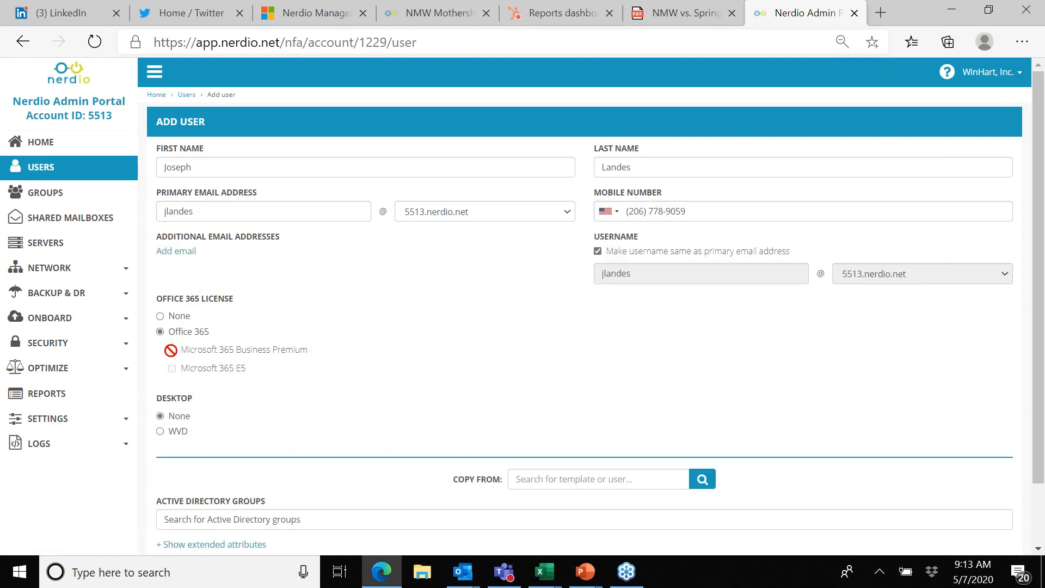
pyautogui.moveTo(171, 366)
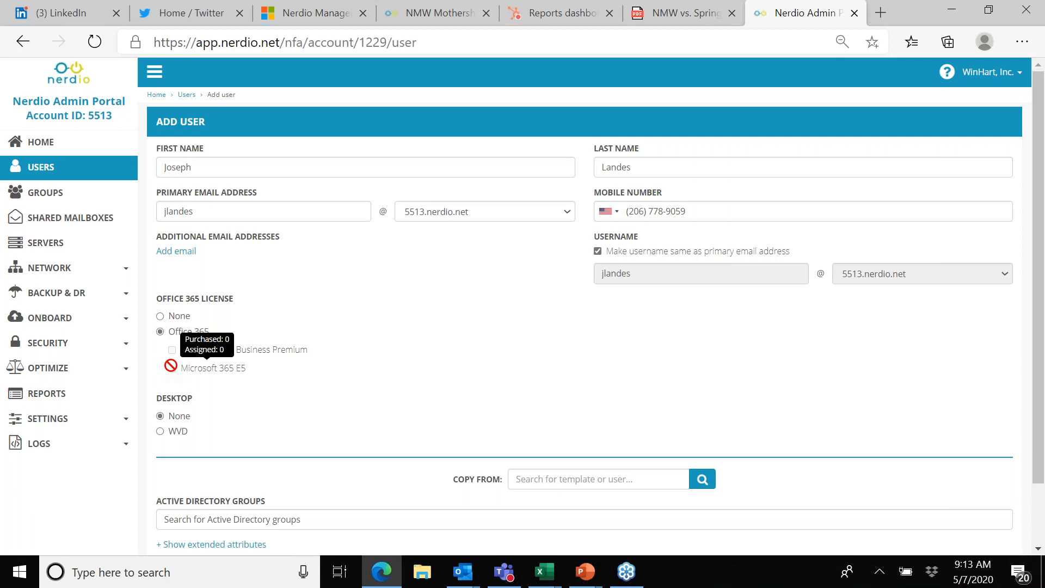
pyautogui.click(160, 433)
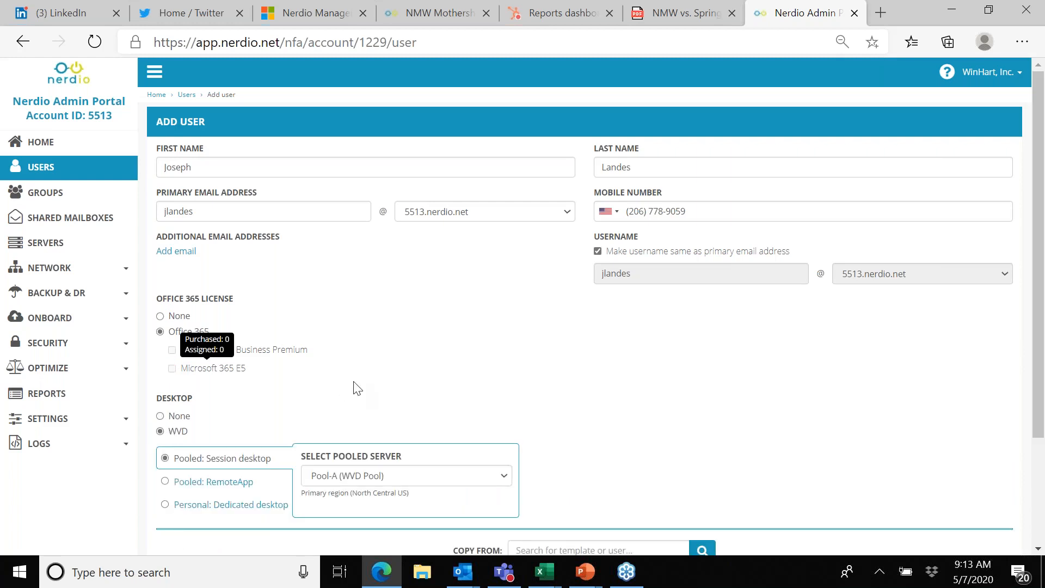
pyautogui.scroll(-3, 345, 392)
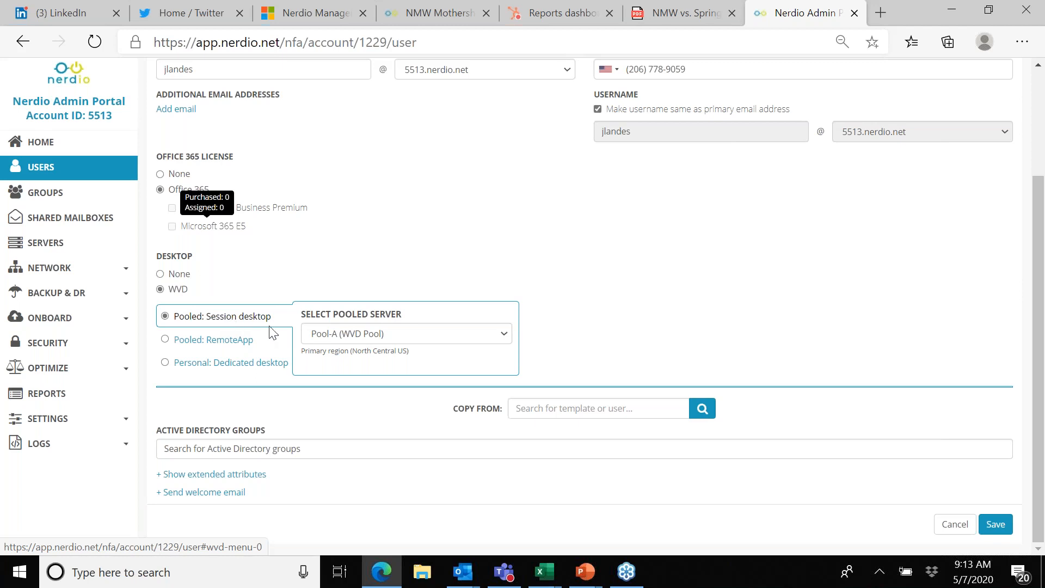
pyautogui.click(506, 336)
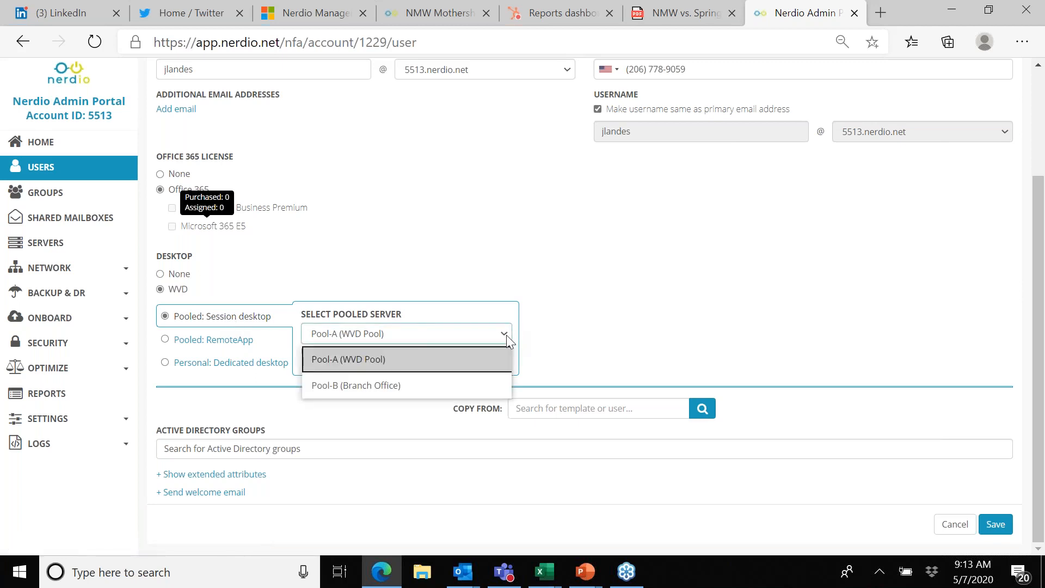
pyautogui.click(506, 335)
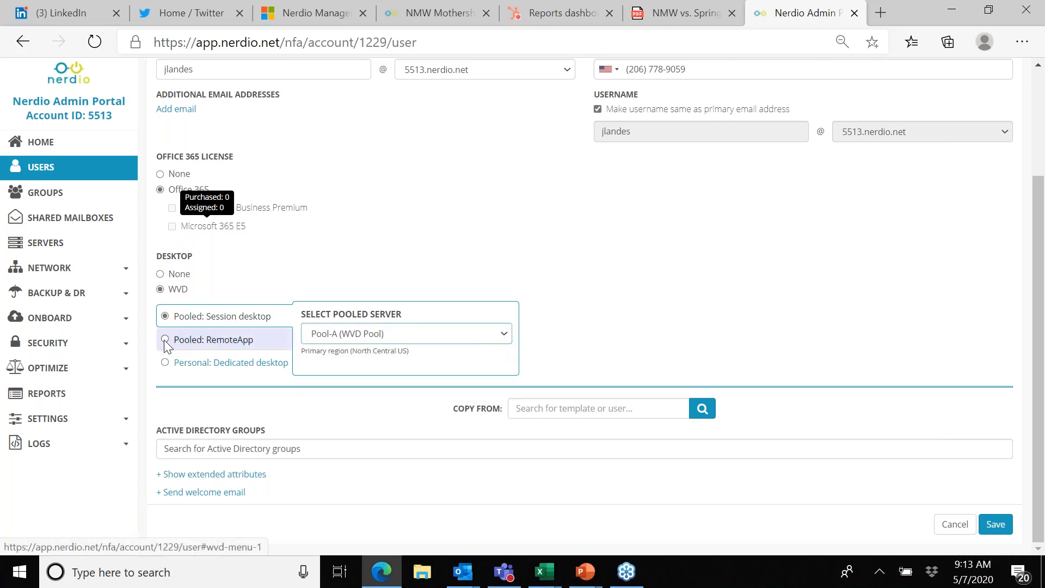
# Step: Change the new user's desktop type to Pooled: RemoteApp with Pool-C (Office apps) as the pooled server
pyautogui.click(166, 343)
pyautogui.click(511, 335)
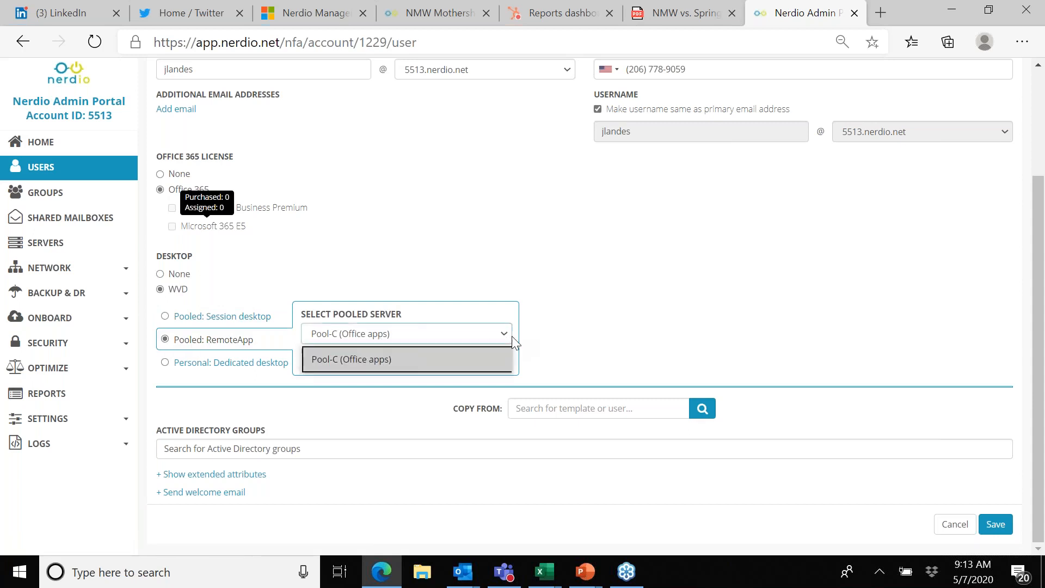
pyautogui.click(512, 335)
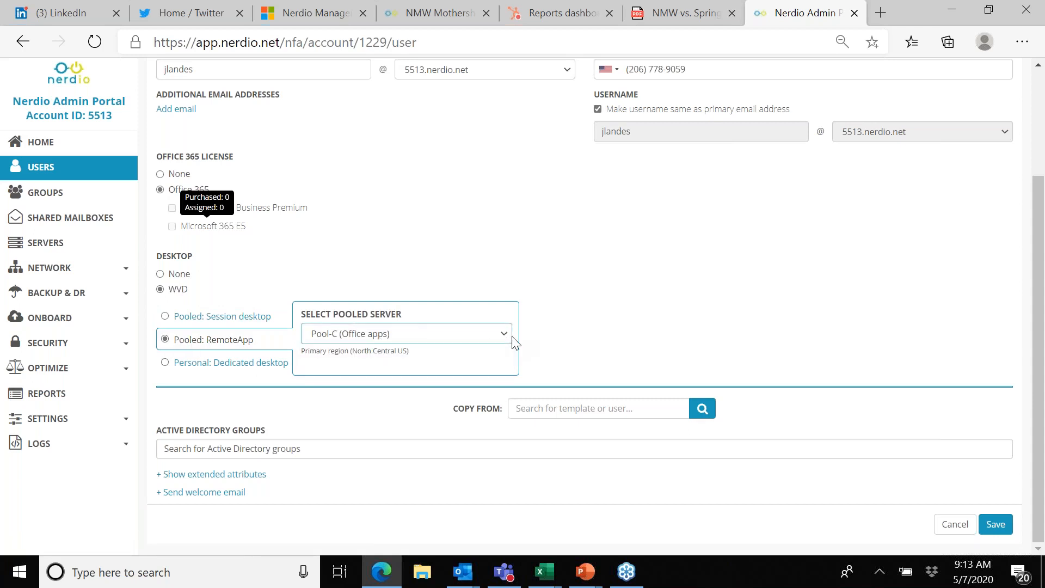
# Step: Switch the new user to a Personal: Dedicated desktop sized D2sv3 (2C/8GB/SSD) with a 512 GB Premium SSD (P20), placed in on-ramp region UK South
pyautogui.click(166, 363)
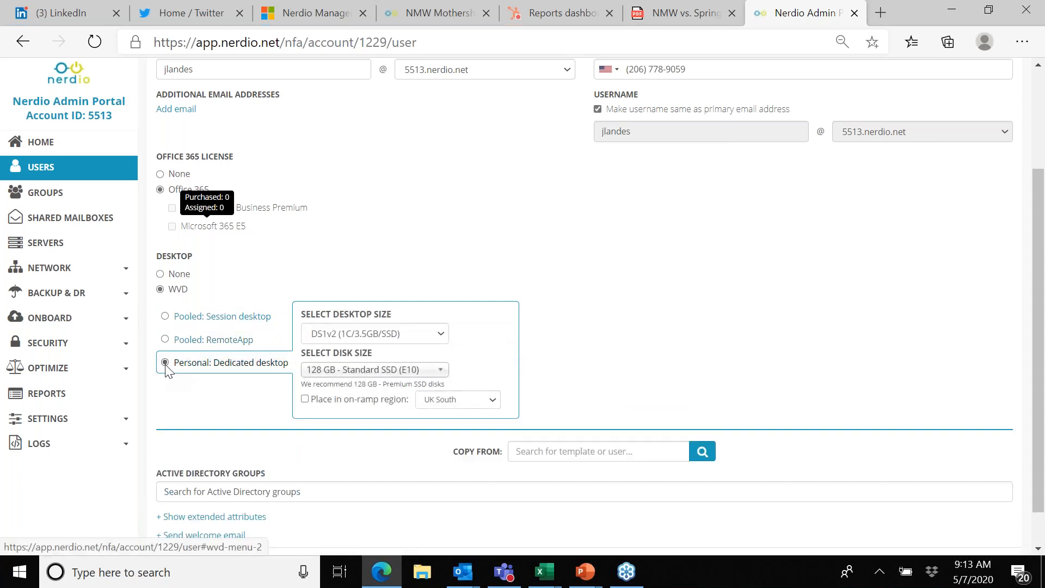
pyautogui.click(442, 334)
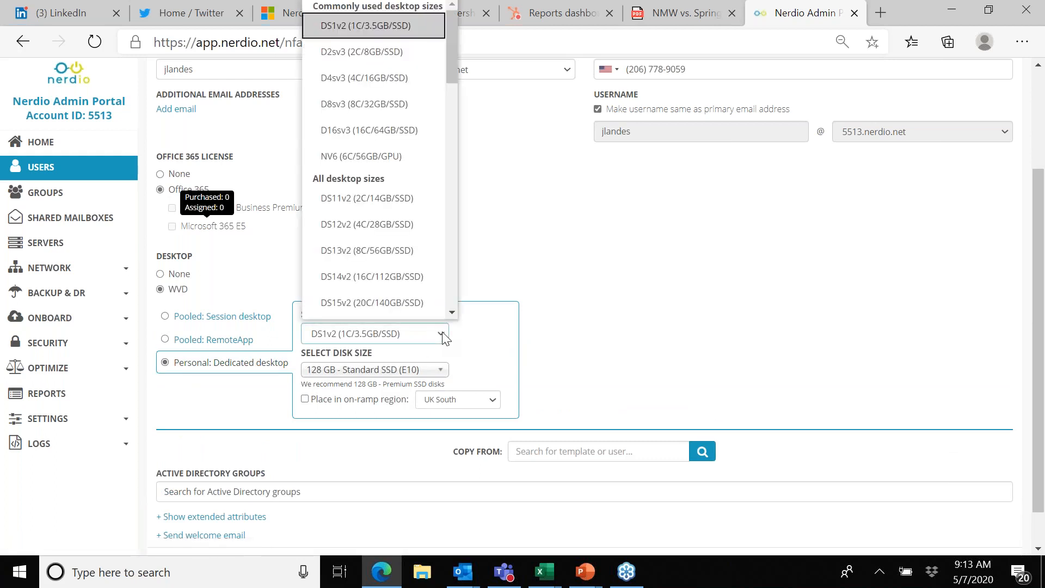
pyautogui.click(378, 50)
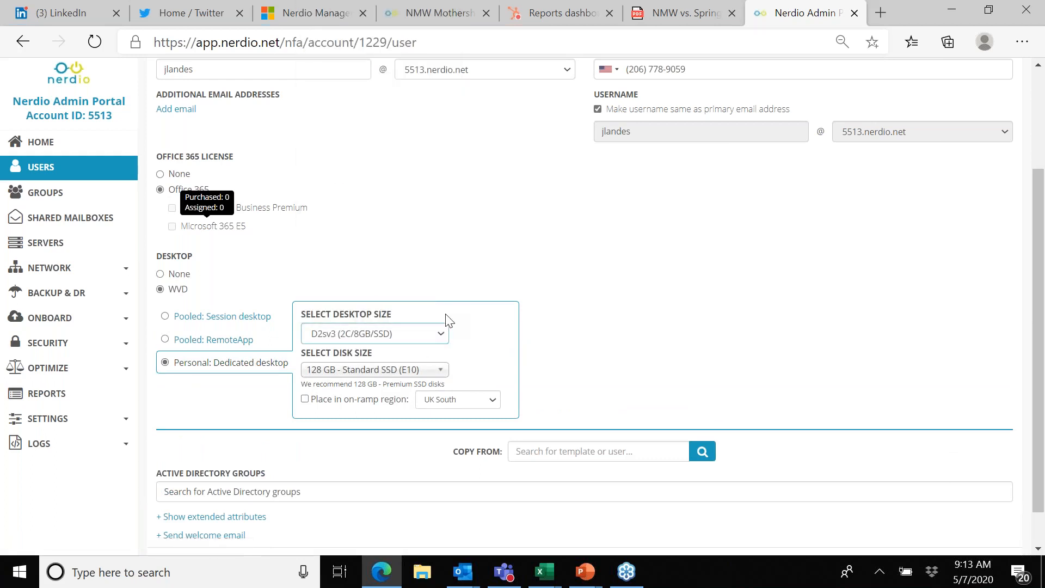
pyautogui.click(441, 370)
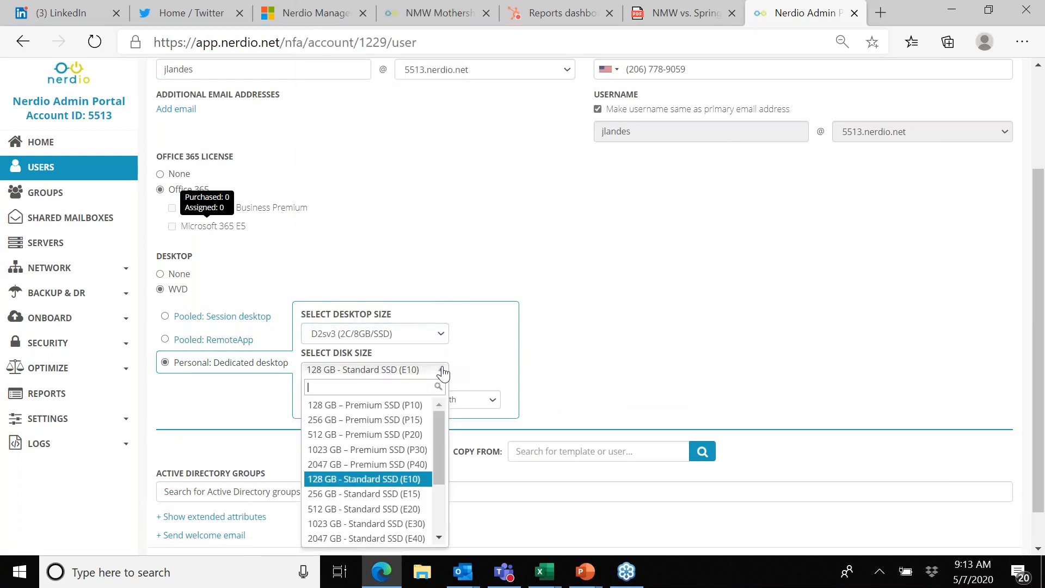
pyautogui.click(391, 434)
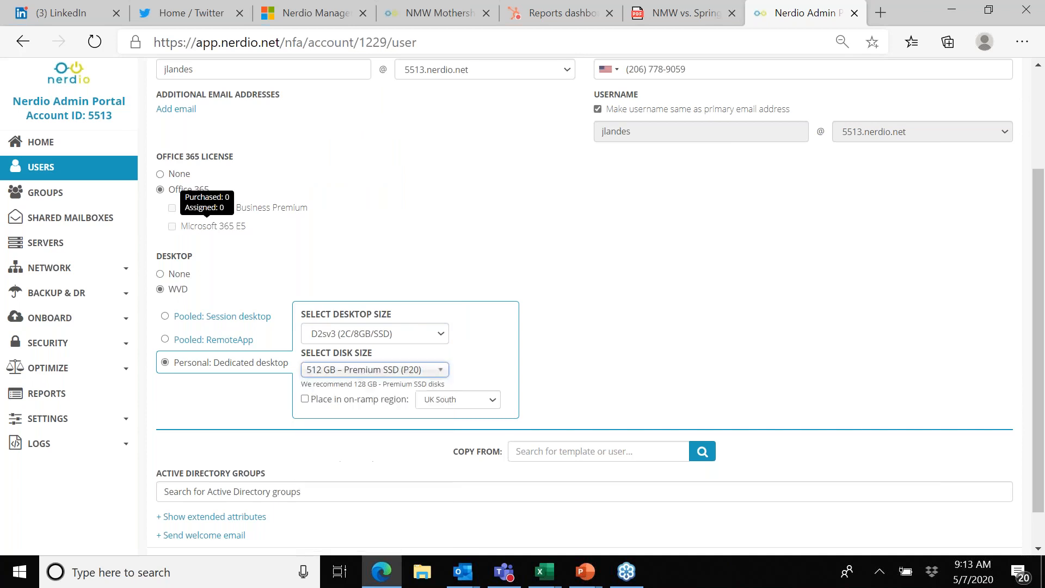
pyautogui.click(303, 401)
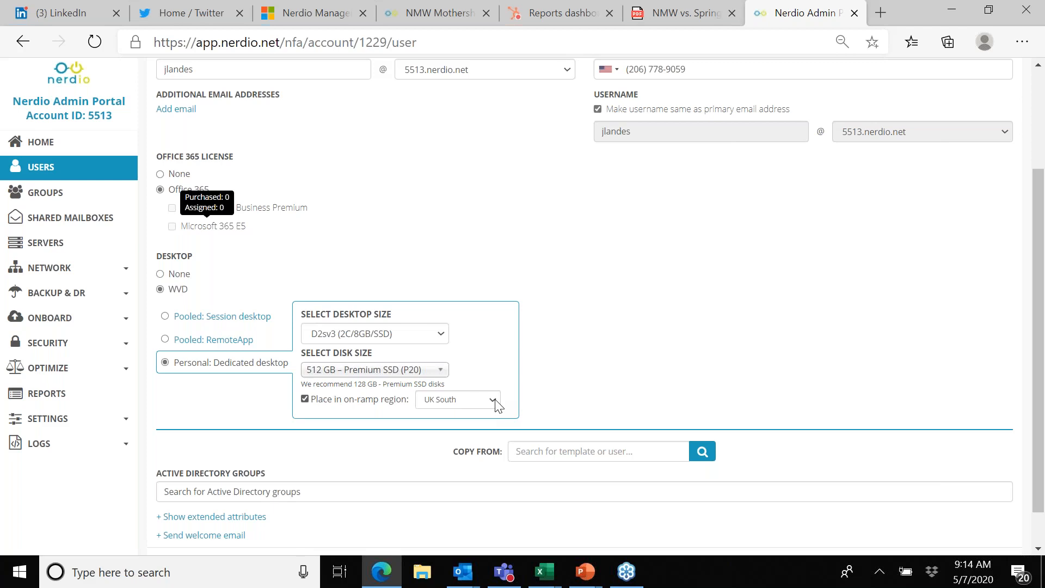
# Step: Assign the new user to the Accounting Department Group and Legal Department Group in Active Directory
pyautogui.scroll(-1, 581, 338)
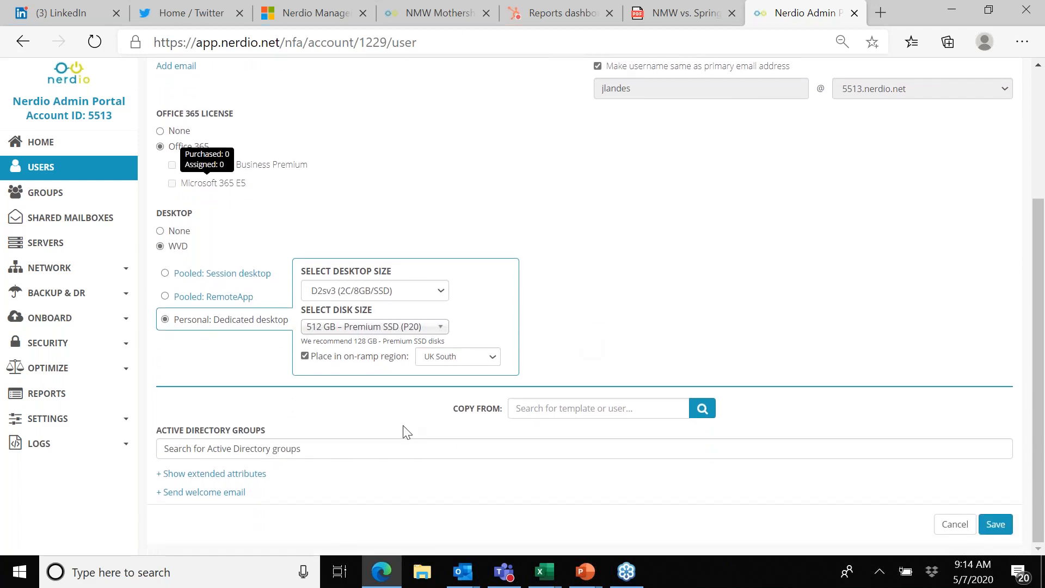
pyautogui.click(334, 449)
pyautogui.click(330, 495)
pyautogui.click(343, 450)
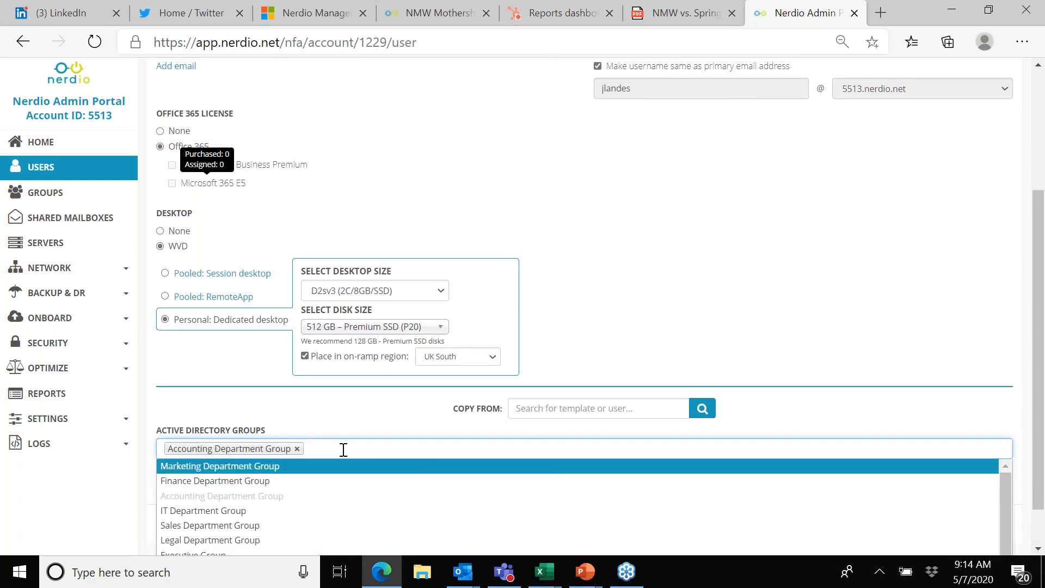
pyautogui.click(284, 540)
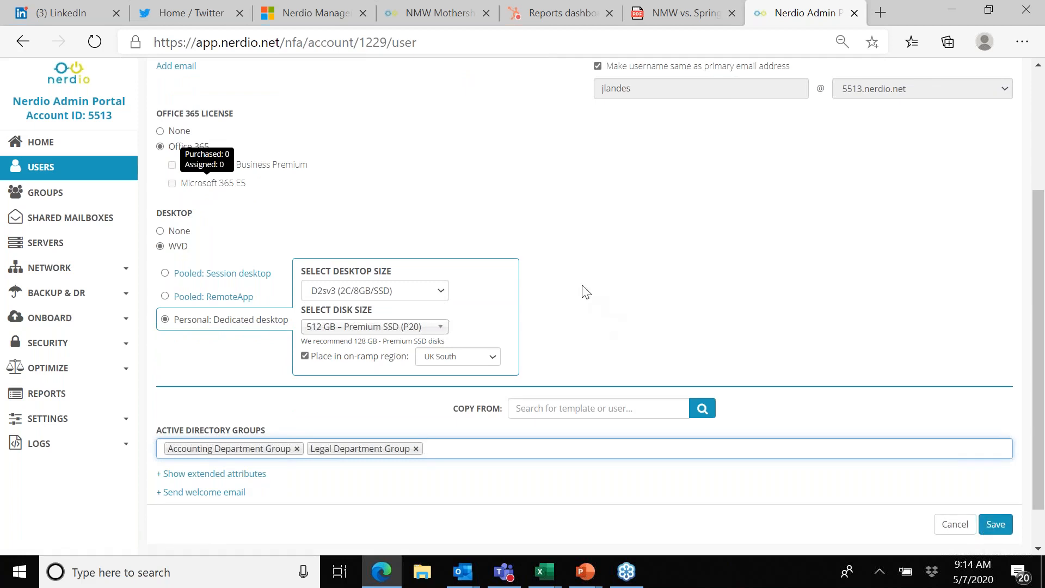
pyautogui.scroll(3, 586, 293)
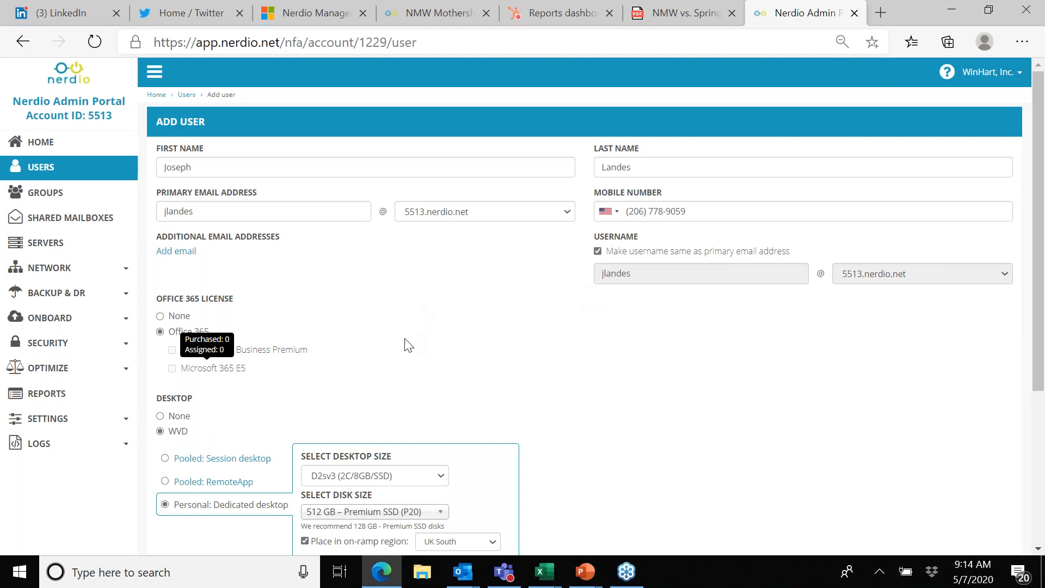
# Step: Open server management and explore VM sizes for file server FS01, selecting B4ms and D-series D2sv3 without applying the change
pyautogui.click(46, 243)
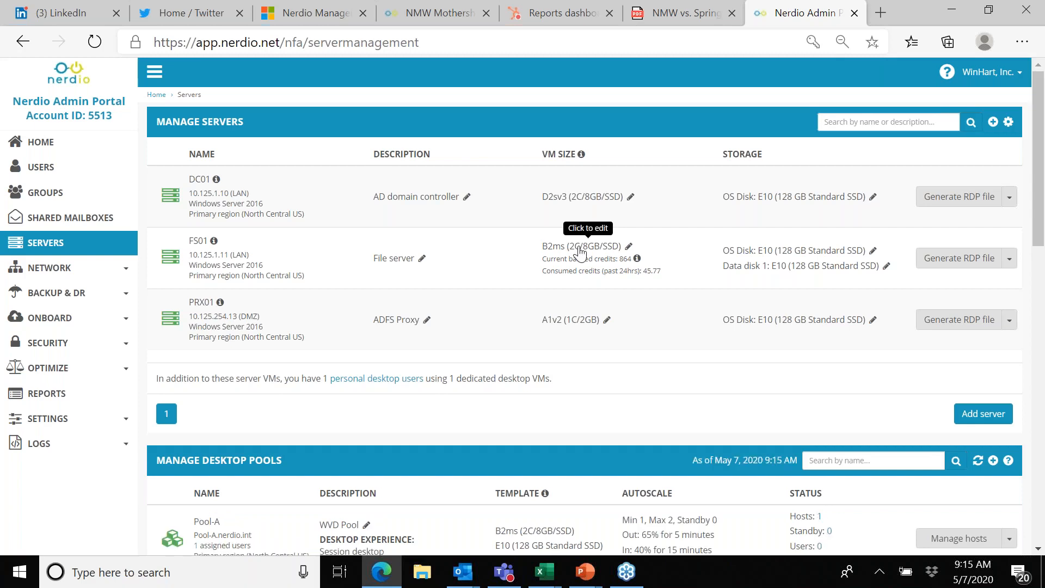
pyautogui.click(585, 246)
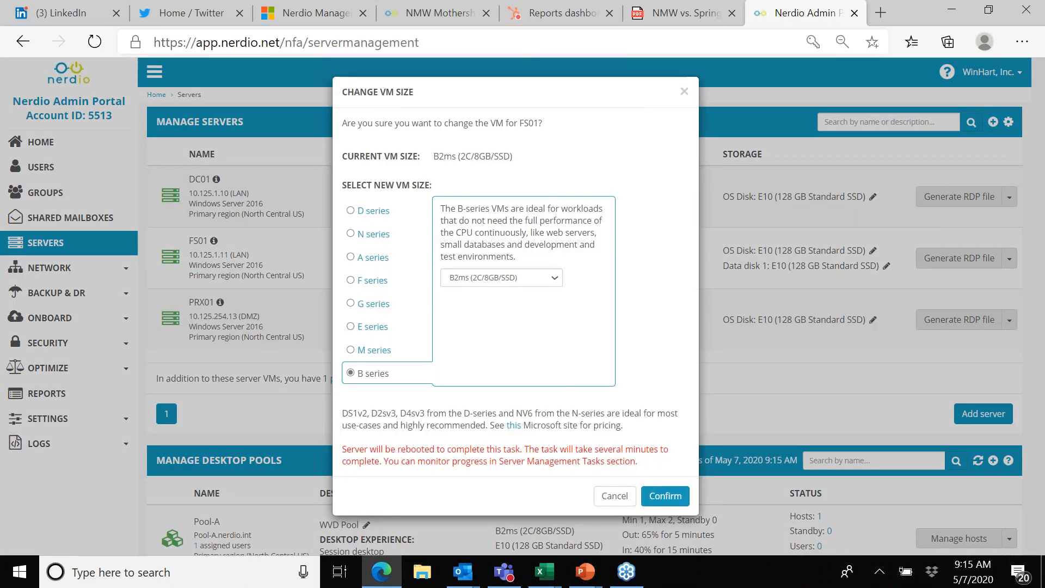
pyautogui.click(555, 280)
pyautogui.click(509, 404)
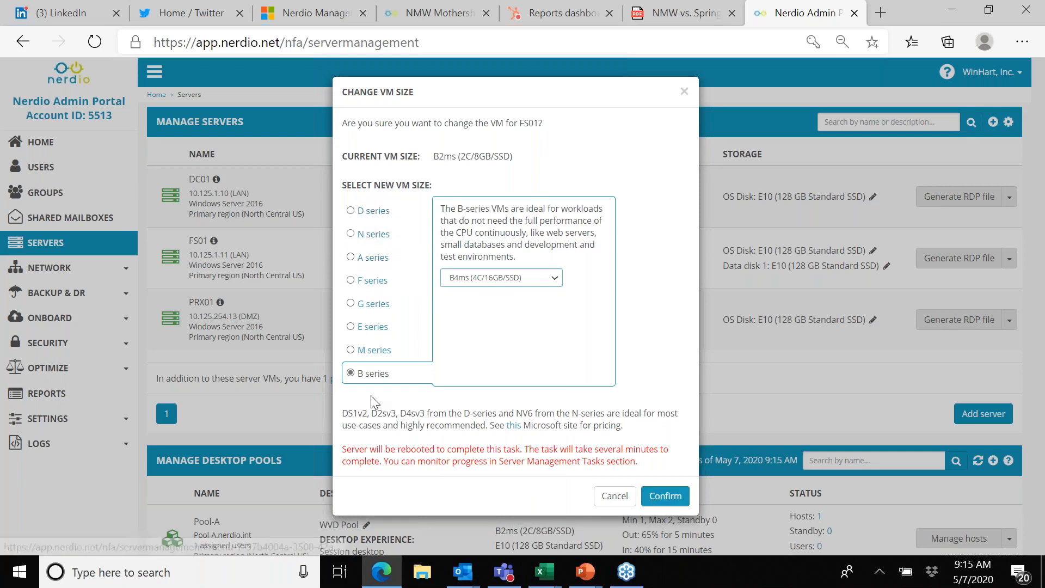
pyautogui.click(351, 213)
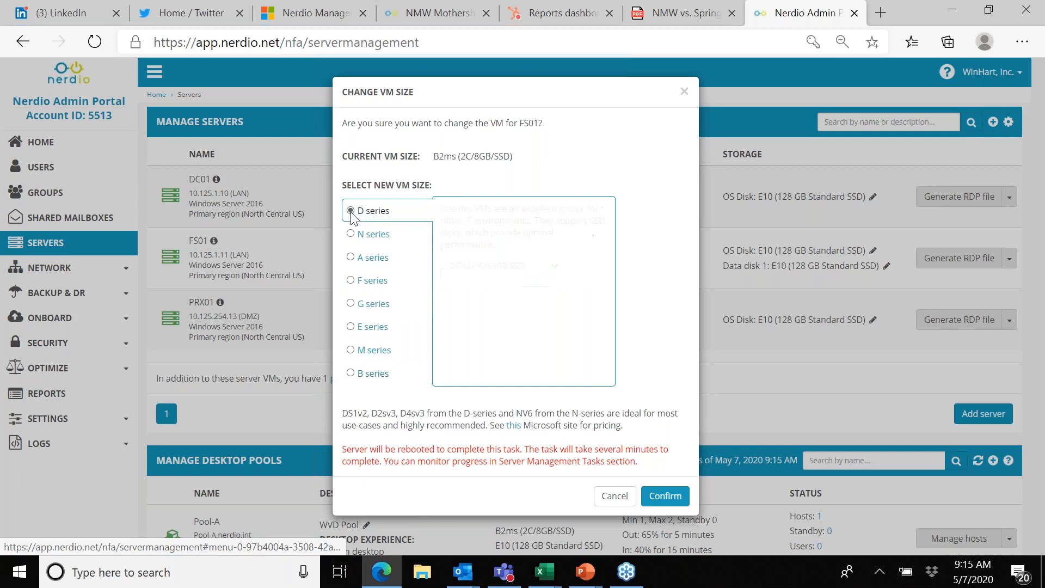
pyautogui.click(556, 266)
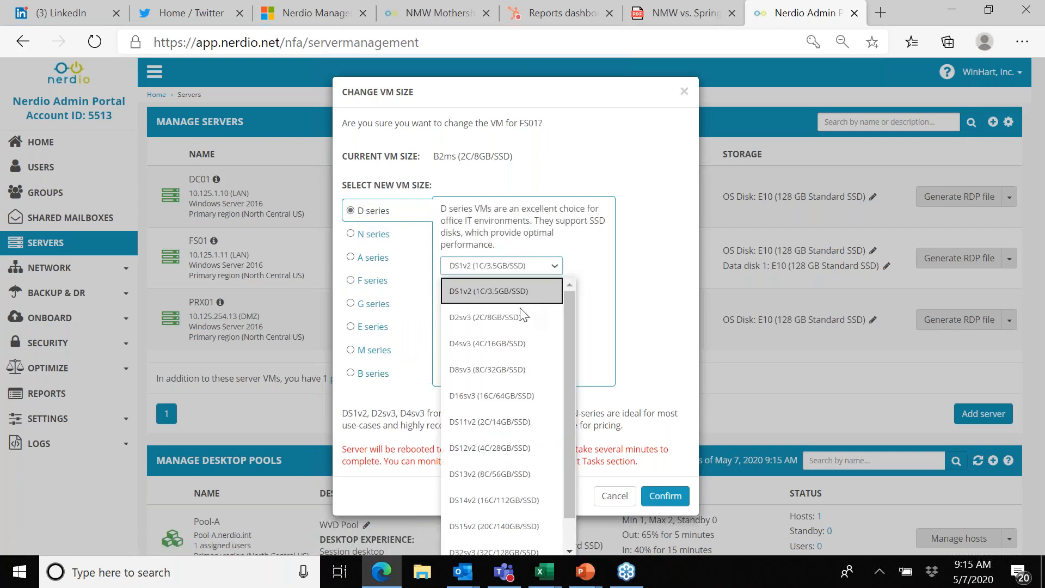
pyautogui.click(519, 315)
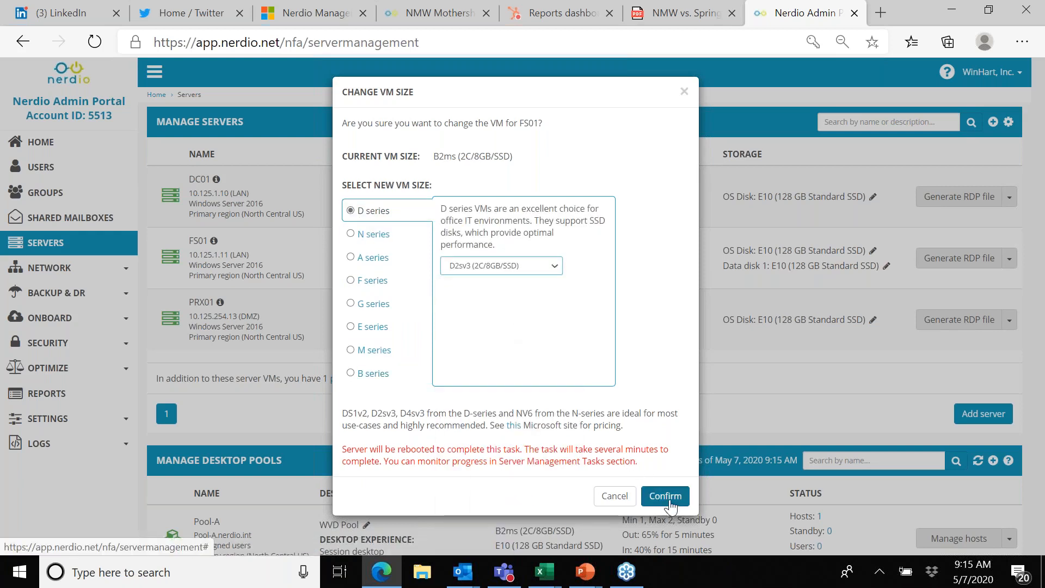
pyautogui.click(614, 495)
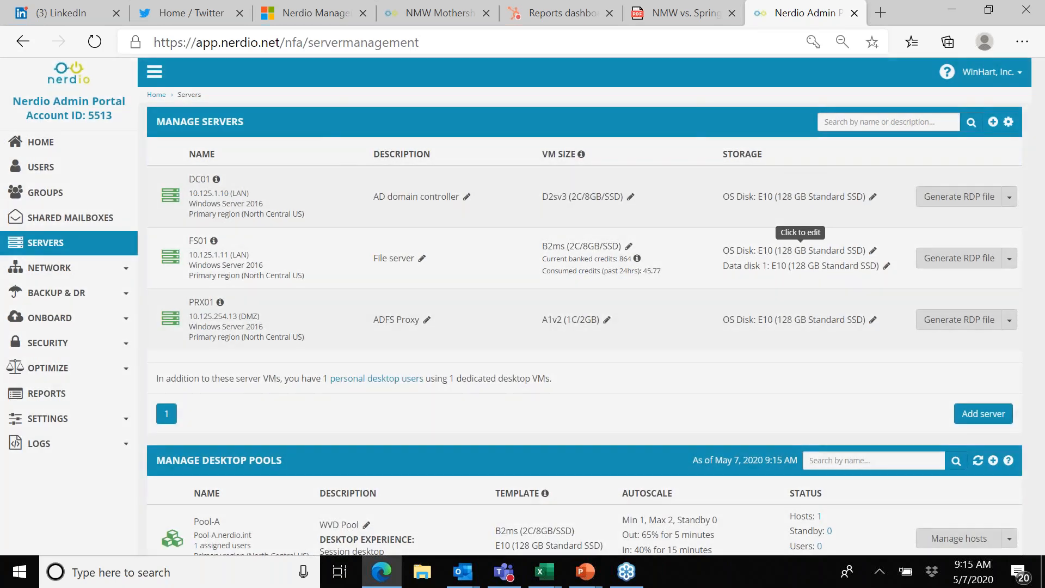
# Step: Review the upgrade options for FS01's OS disk with P15 (256 GB Premium SSD) selected, and close without applying
pyautogui.click(801, 251)
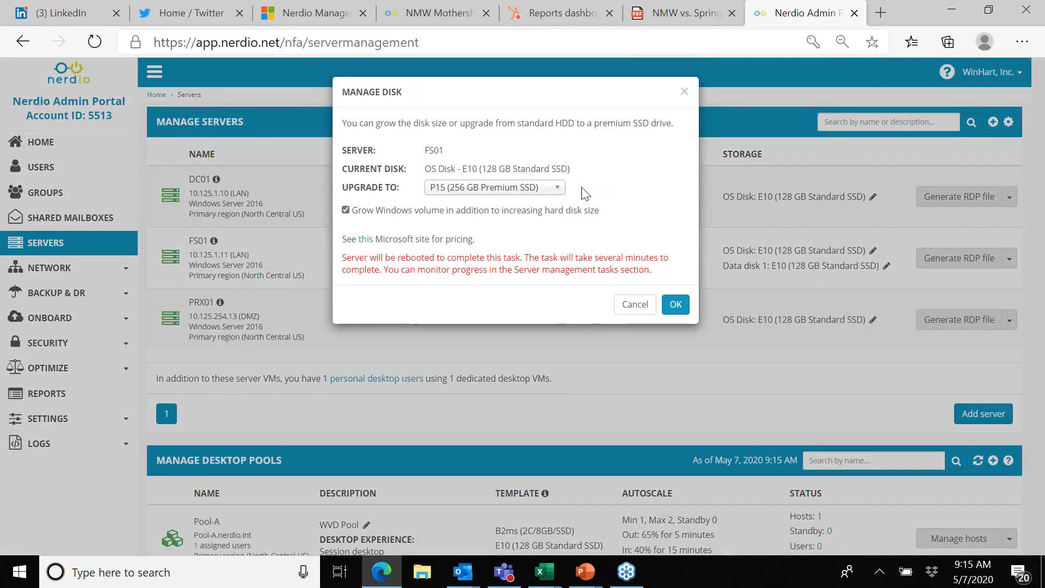
pyautogui.click(556, 188)
pyautogui.scroll(3, 558, 241)
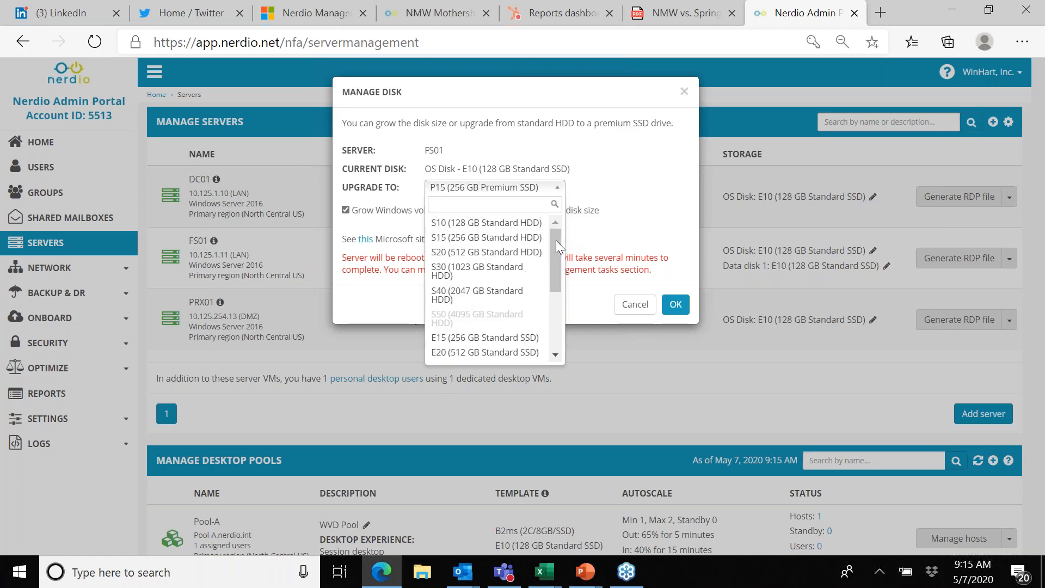
pyautogui.scroll(-5, 557, 329)
pyautogui.click(512, 303)
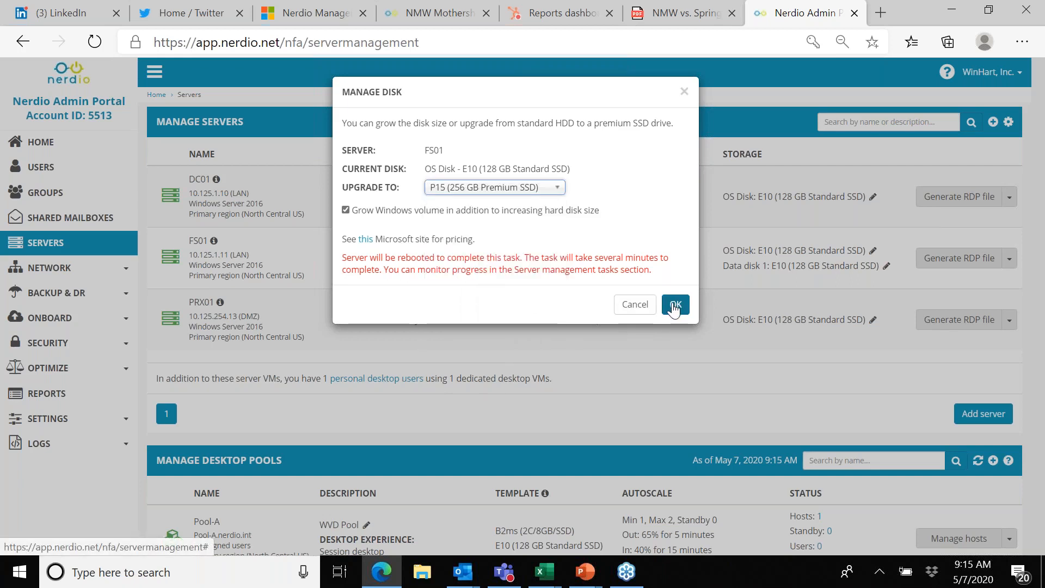
pyautogui.click(633, 310)
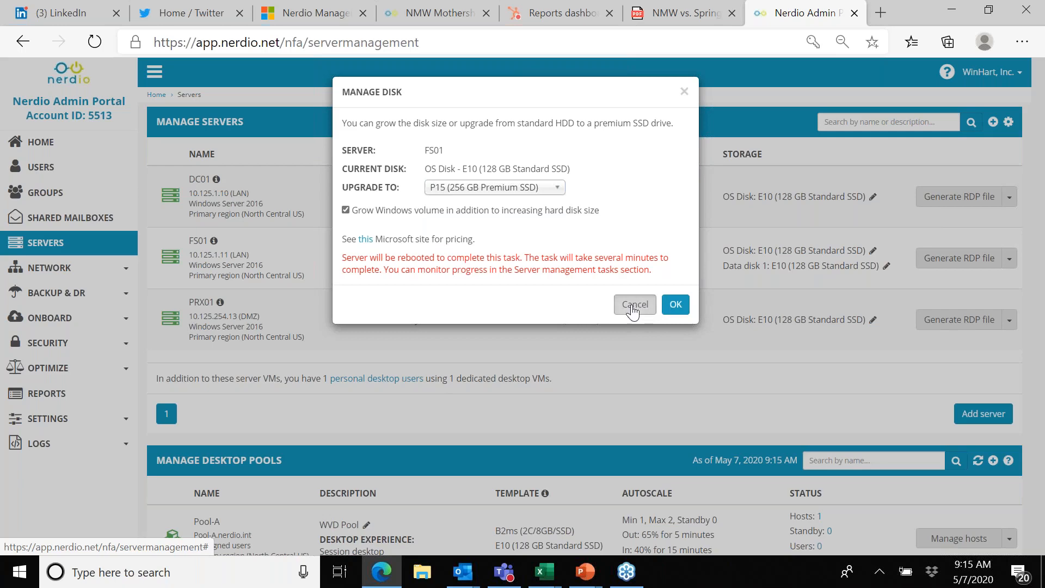
# Step: Review the desktop pools, highlighting Pool-A's autoscale rules for scaling out and scaling in
pyautogui.scroll(-5, 466, 403)
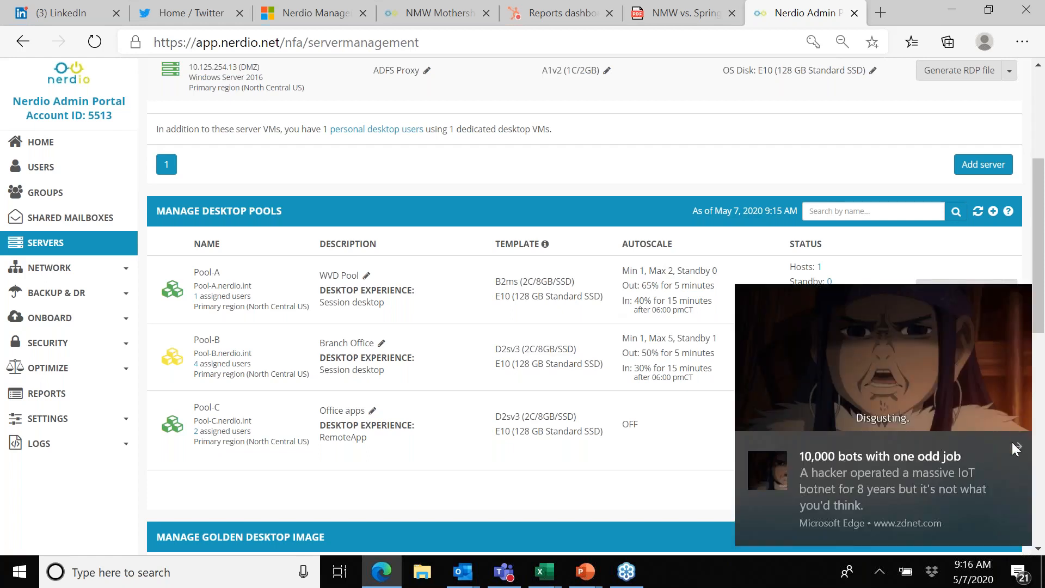
pyautogui.click(1018, 449)
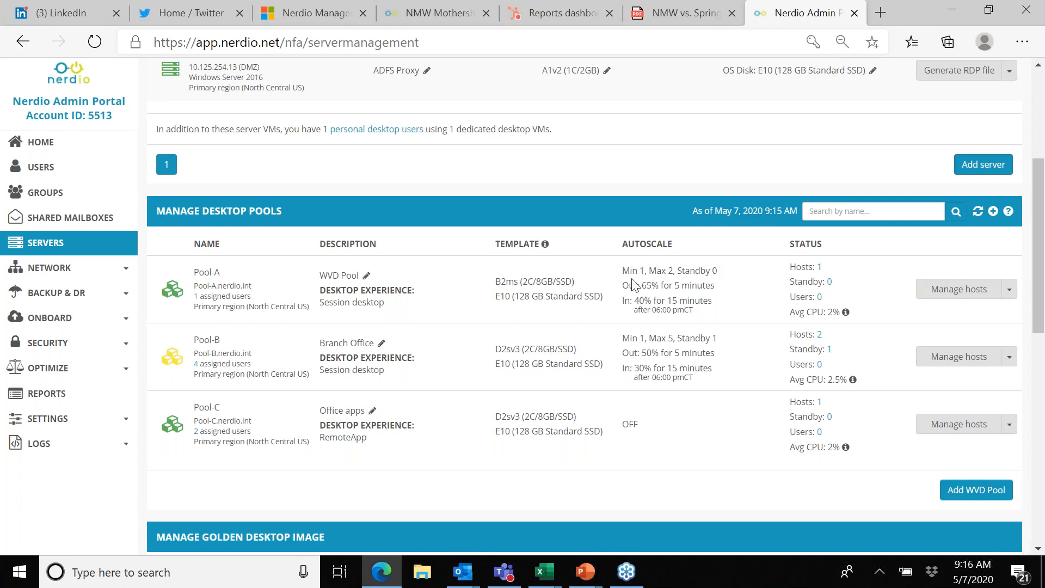
pyautogui.moveTo(640, 284); pyautogui.dragTo(711, 284)
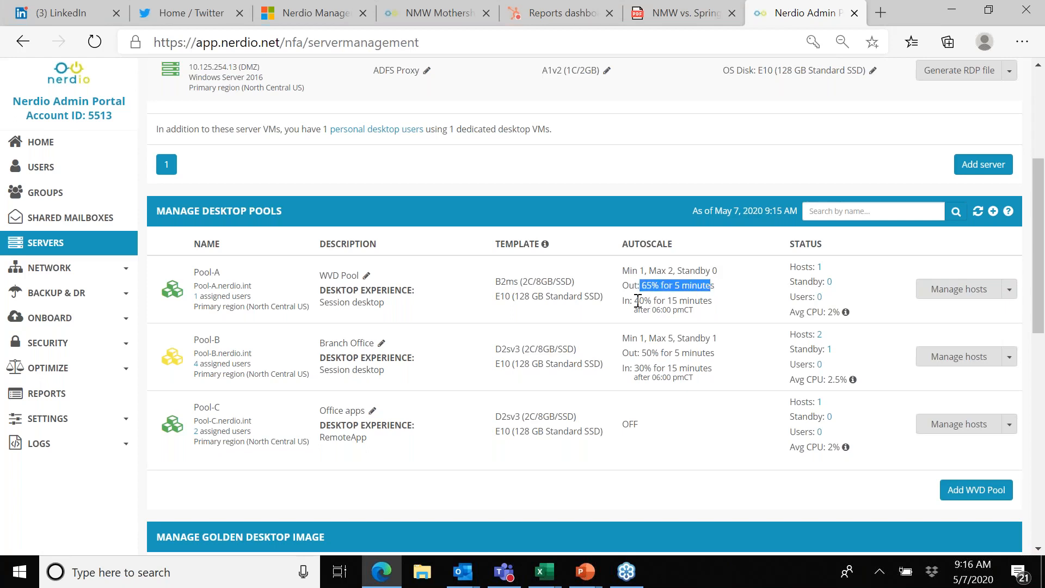
pyautogui.moveTo(638, 301); pyautogui.dragTo(712, 301)
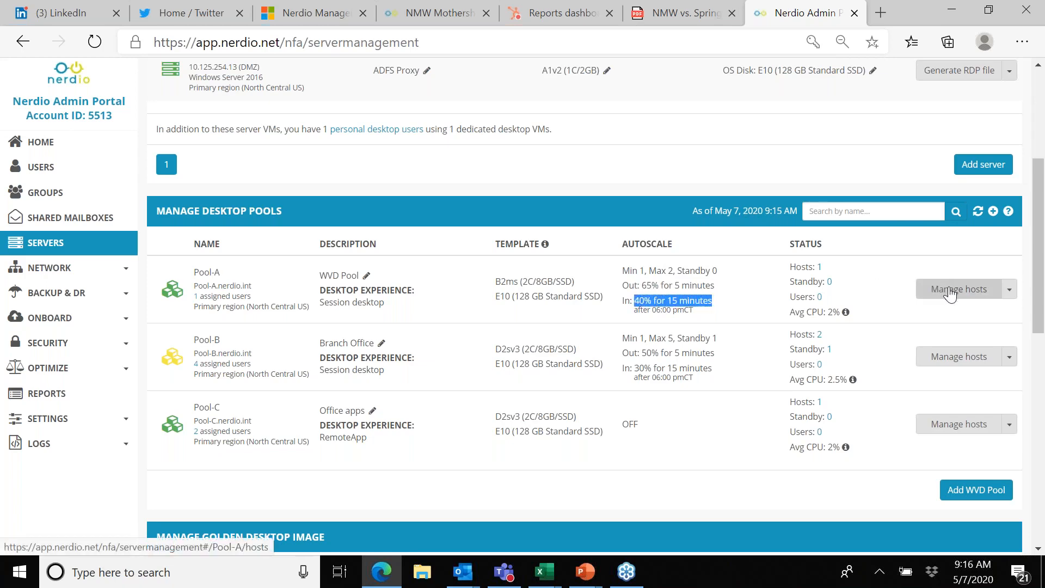
# Step: Open Pool-A's session hosts and look over its host, template and server management tasks
pyautogui.click(936, 286)
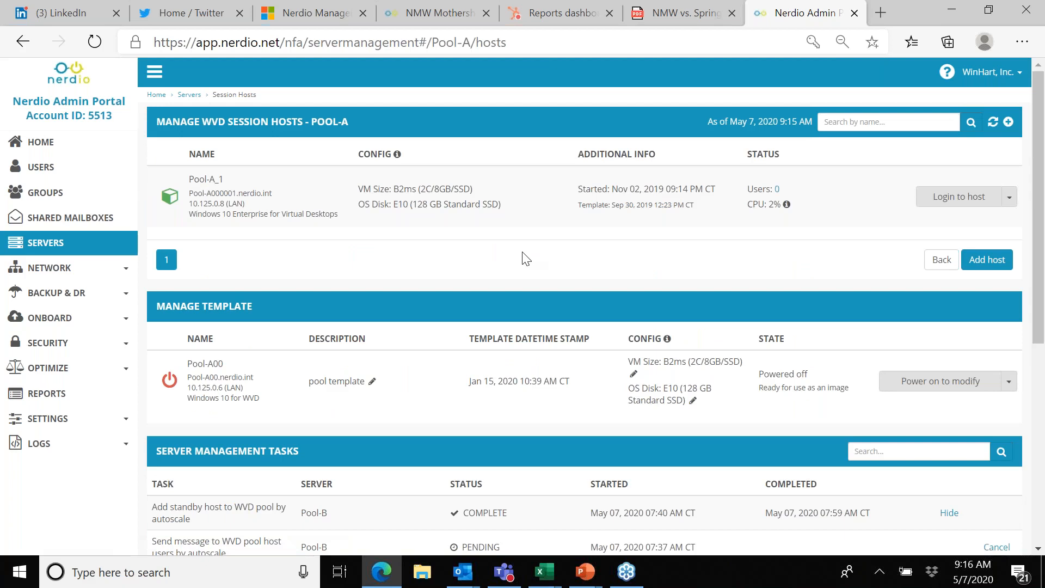
pyautogui.scroll(-1, 522, 252)
pyautogui.scroll(1, 522, 252)
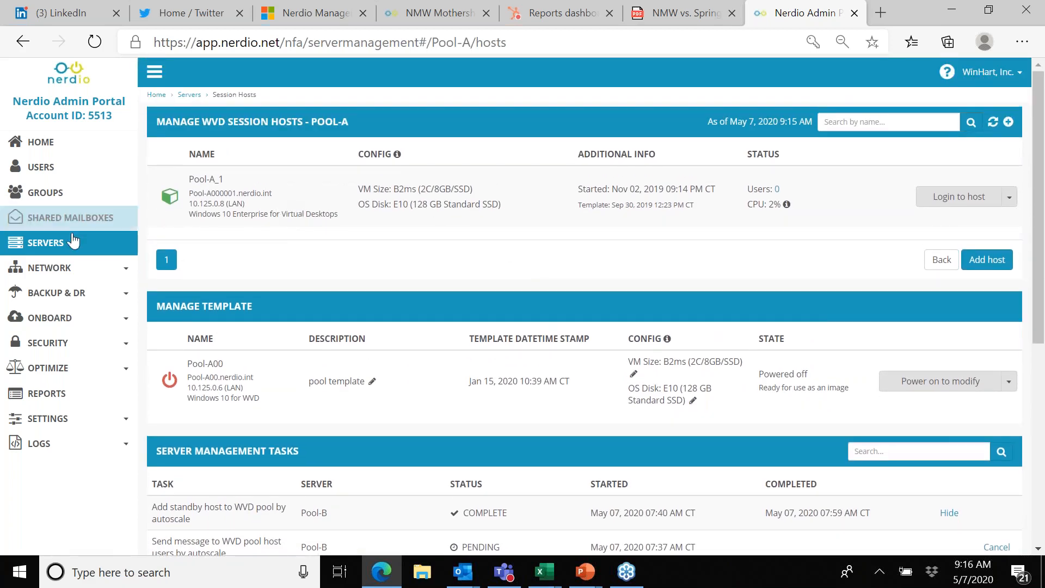
# Step: Open the in-region backup page and review the nightly backup setting and the backup activity per server
pyautogui.click(59, 293)
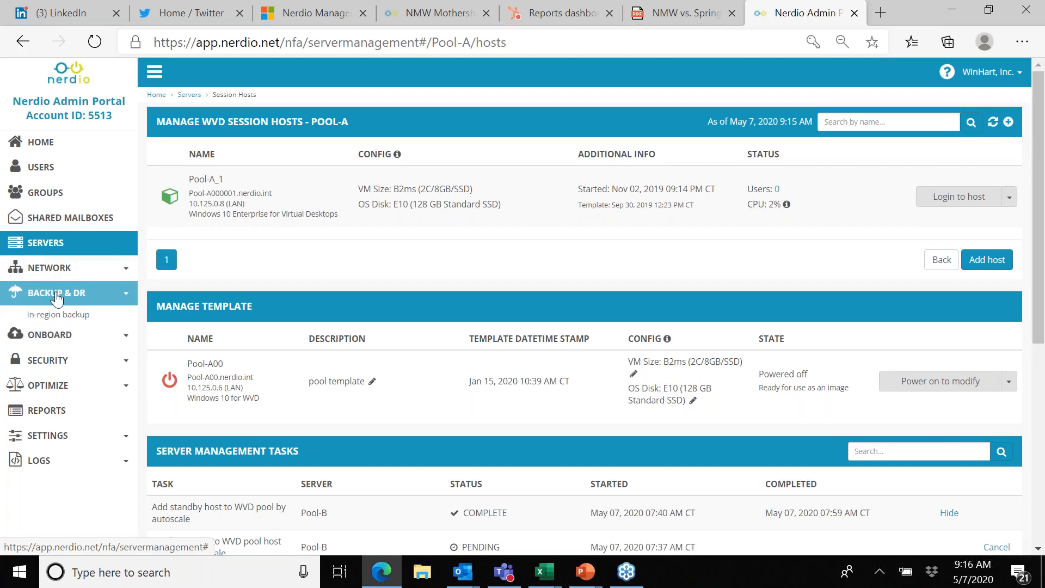
pyautogui.click(55, 315)
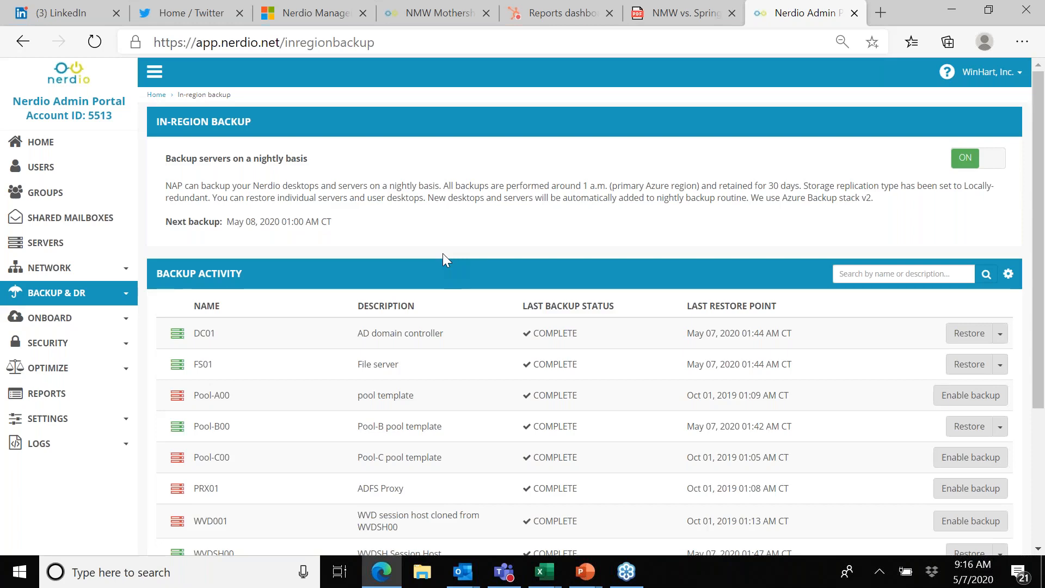
pyautogui.scroll(-1, 442, 254)
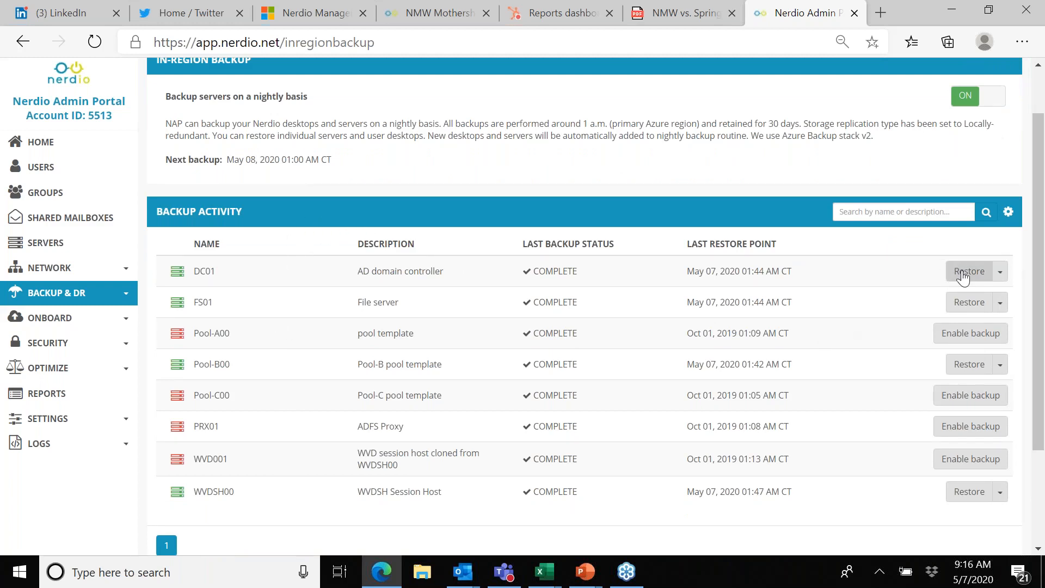
# Step: Check the restore points and other backup actions offered for DC01 without restoring or changing anything
pyautogui.click(968, 273)
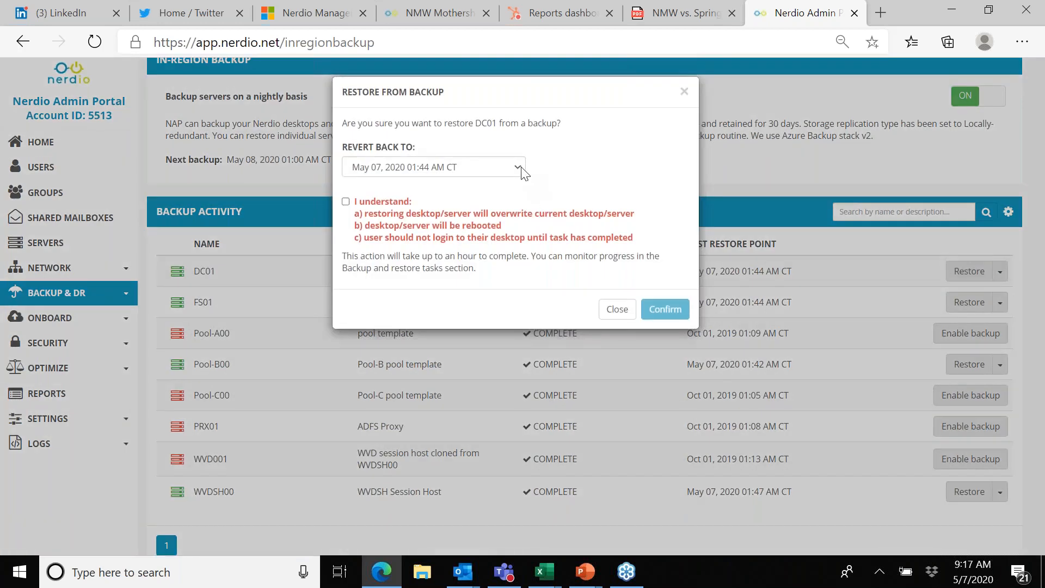
pyautogui.click(518, 167)
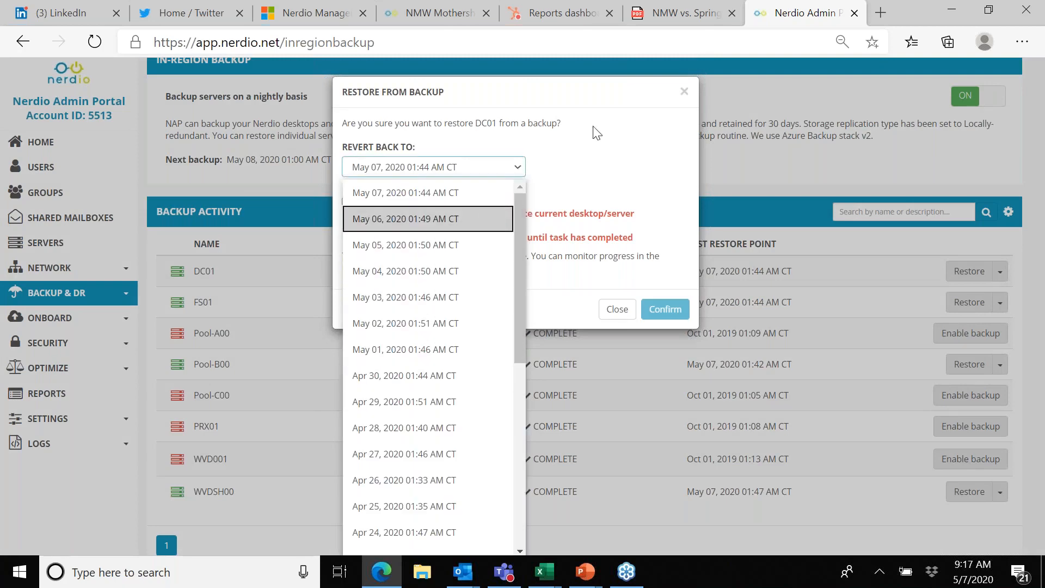
pyautogui.click(617, 308)
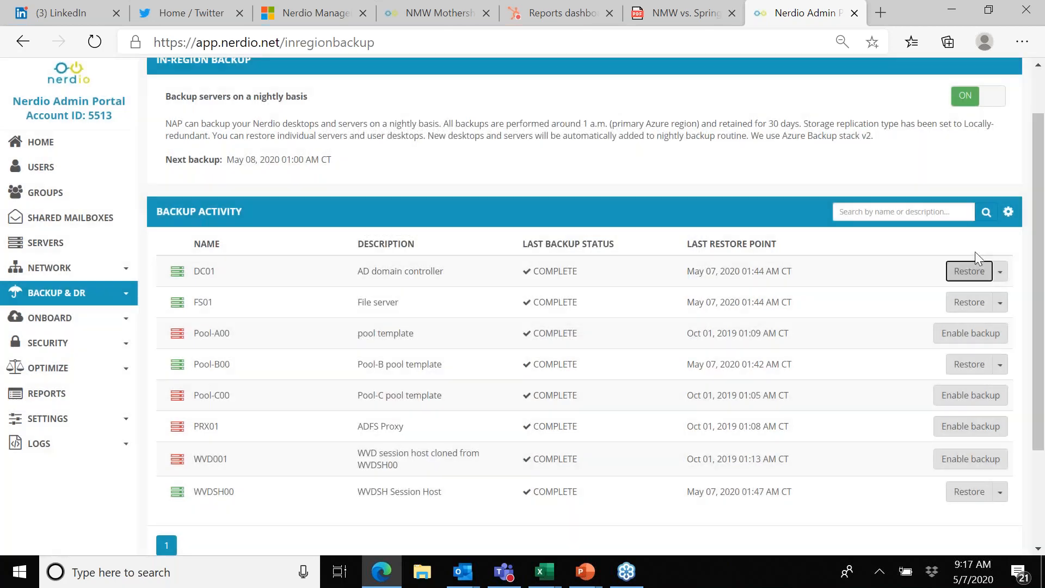
pyautogui.click(998, 272)
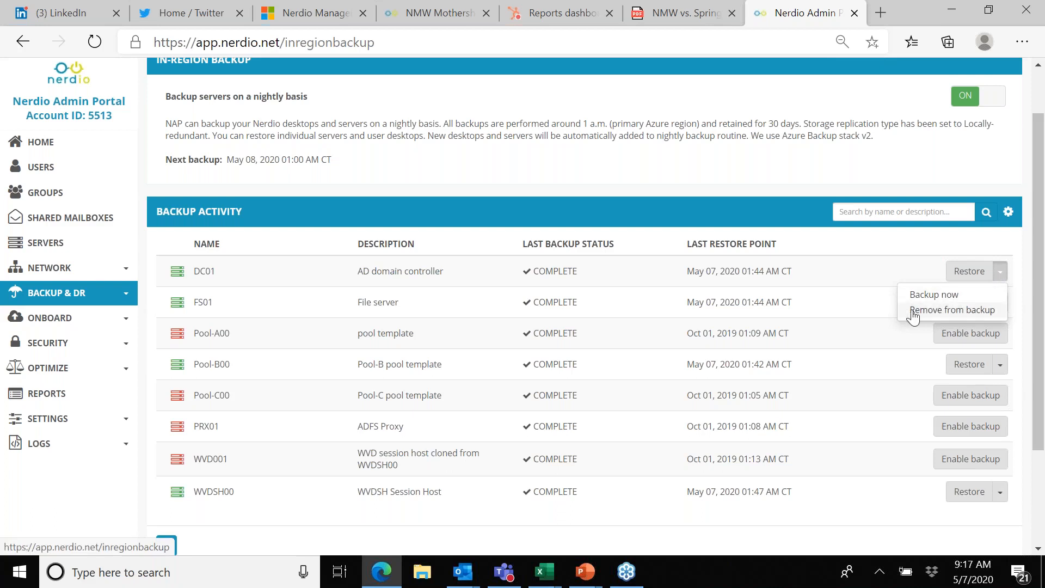
pyautogui.click(874, 378)
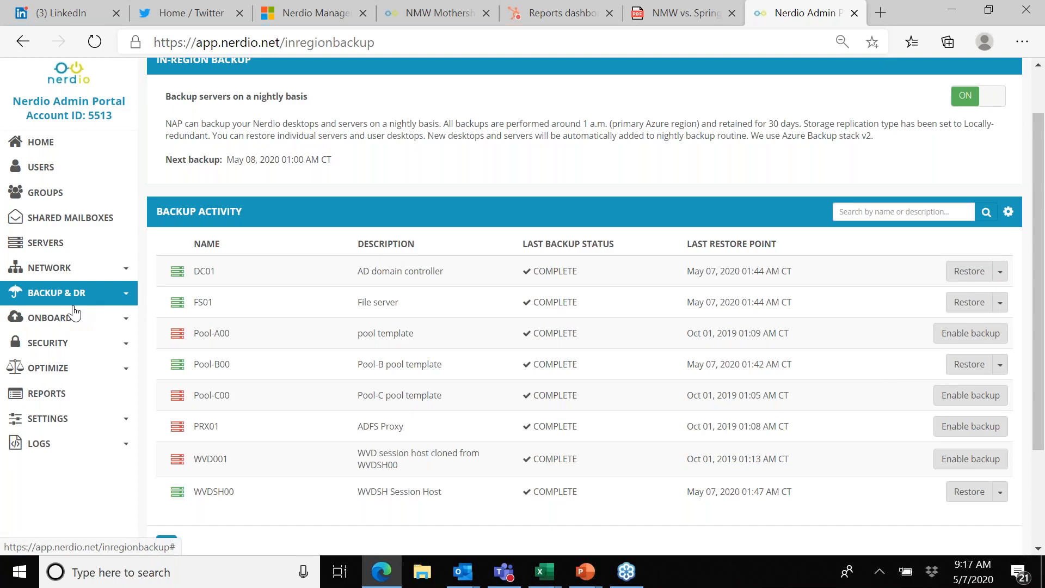
# Step: Exit the WinHart, Inc. account to return to the list of all partner accounts
pyautogui.scroll(2, 426, 151)
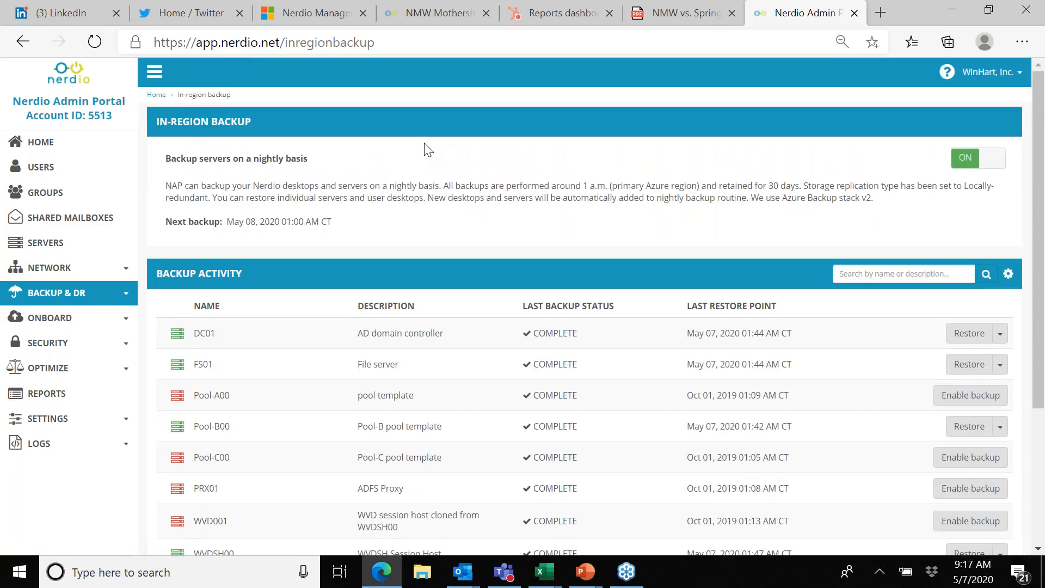
pyautogui.click(987, 72)
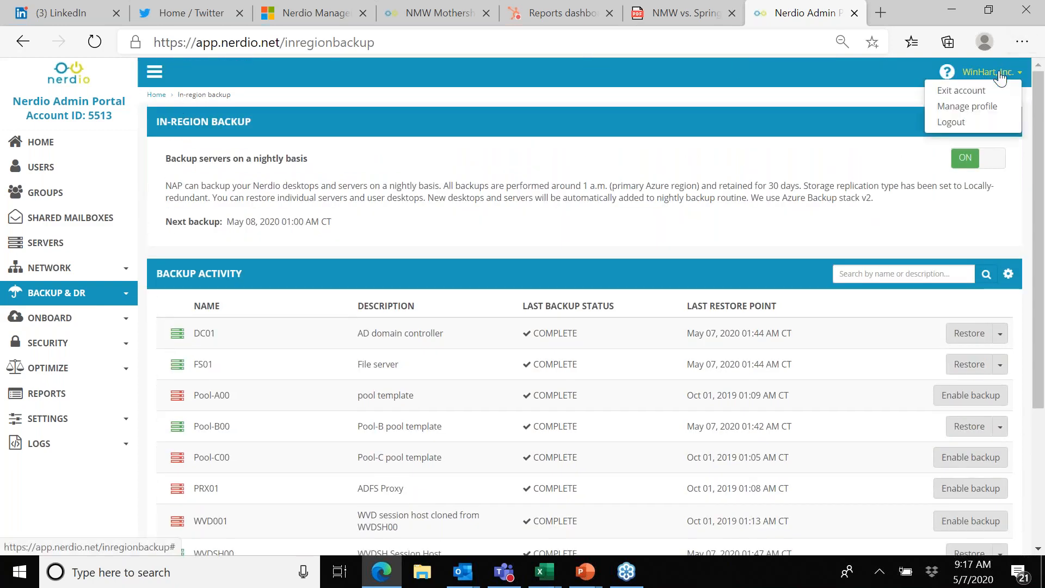
pyautogui.click(964, 90)
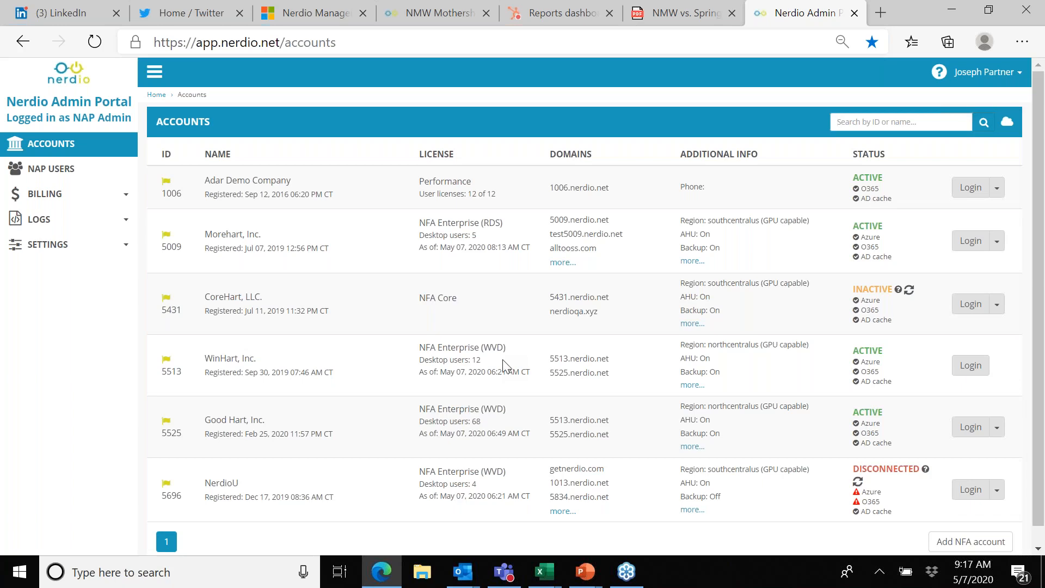
# Step: Switch to the running PowerPoint slide show and advance from the Demo slide to the Margin Optimization slide
pyautogui.moveTo(585, 576)
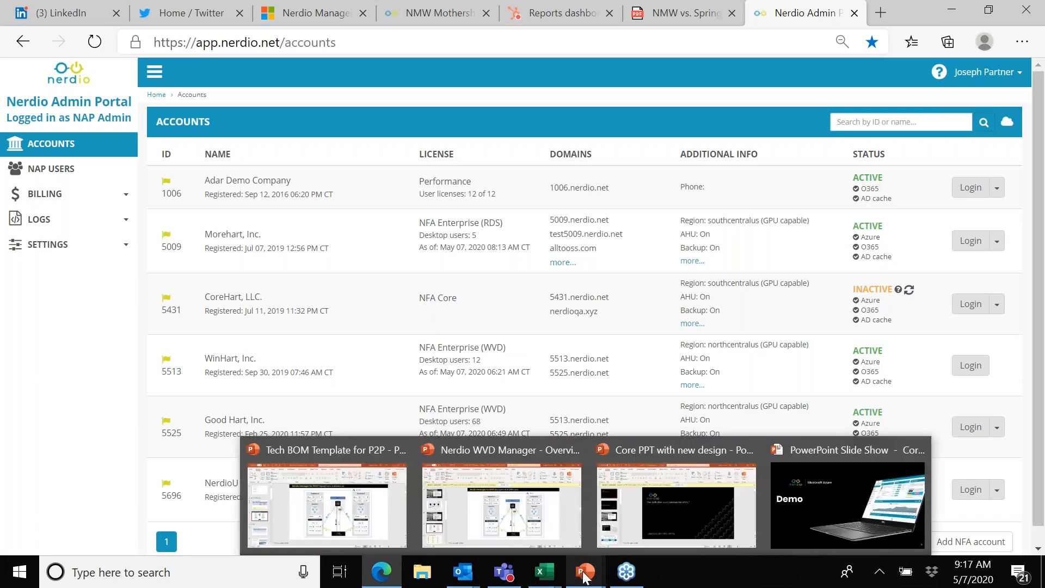
pyautogui.click(797, 502)
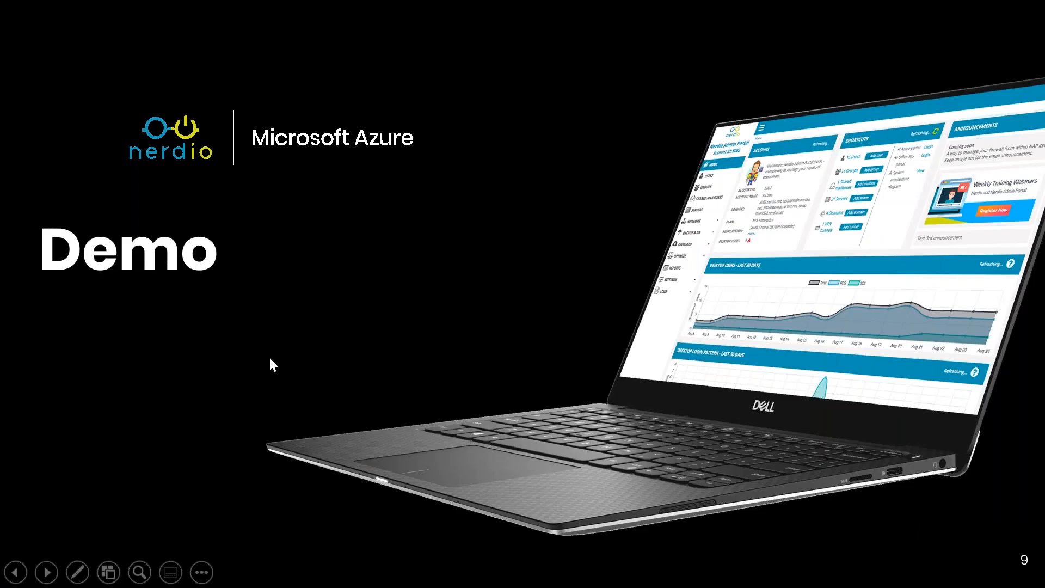
pyautogui.click(269, 359)
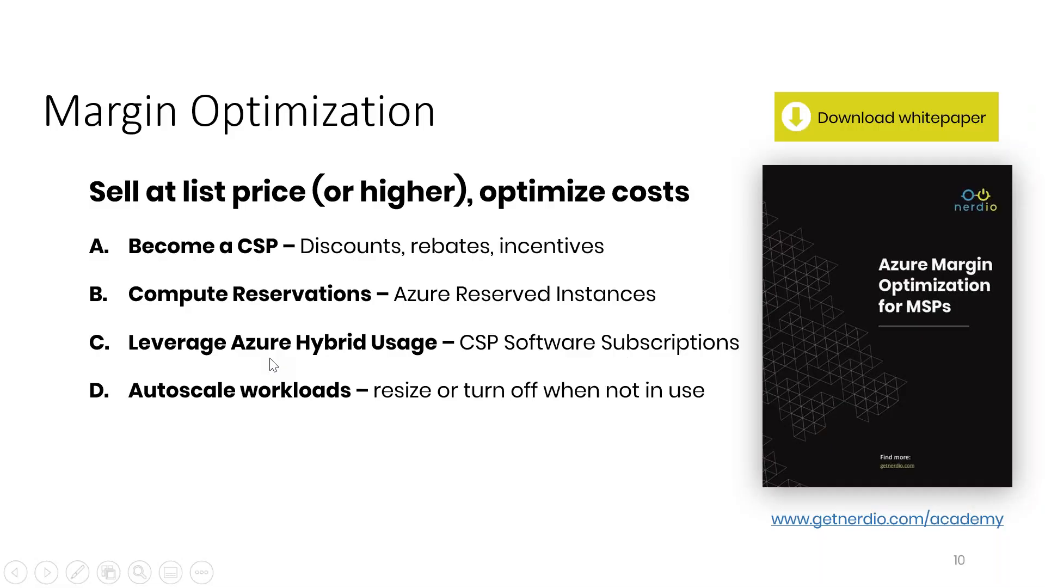